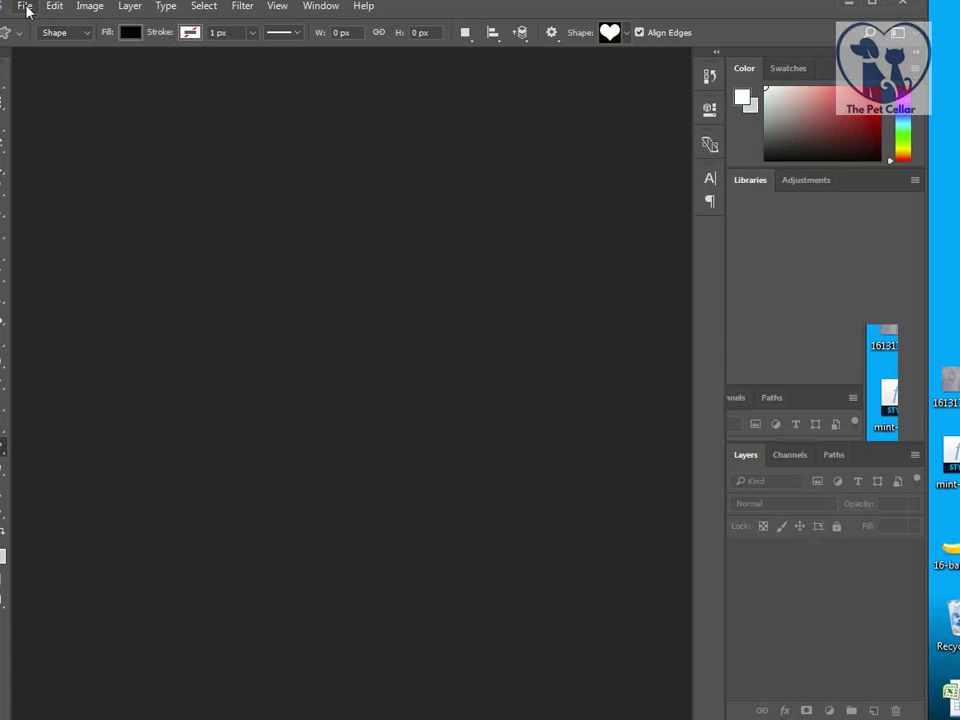
- Open the High+Res+JPG-1 dog photo from the Desktop folder
left_click(25, 8)
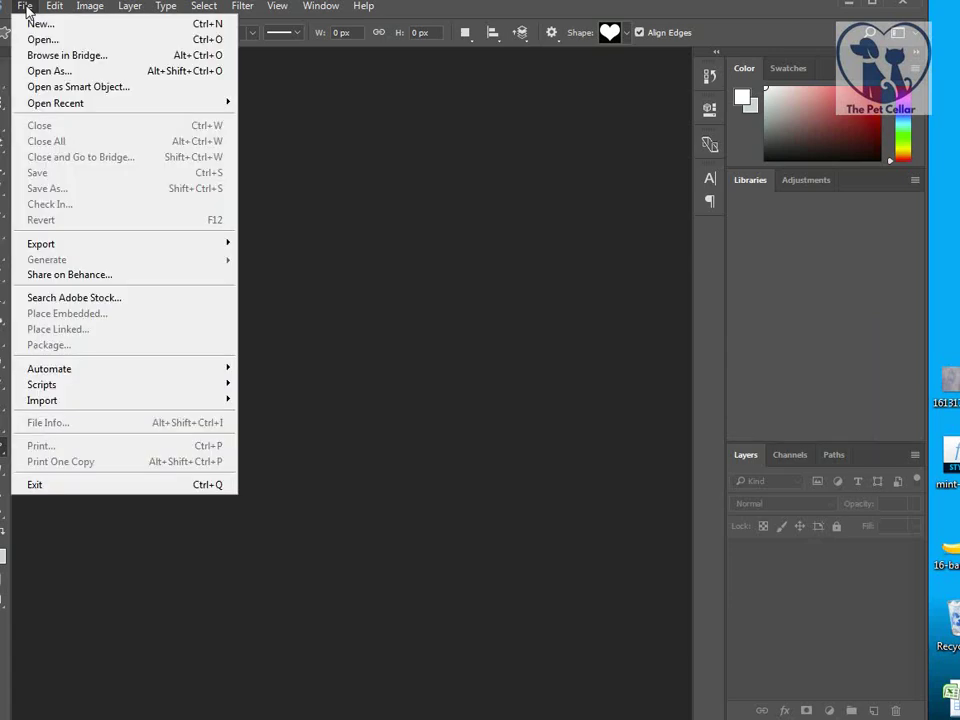
left_click(66, 44)
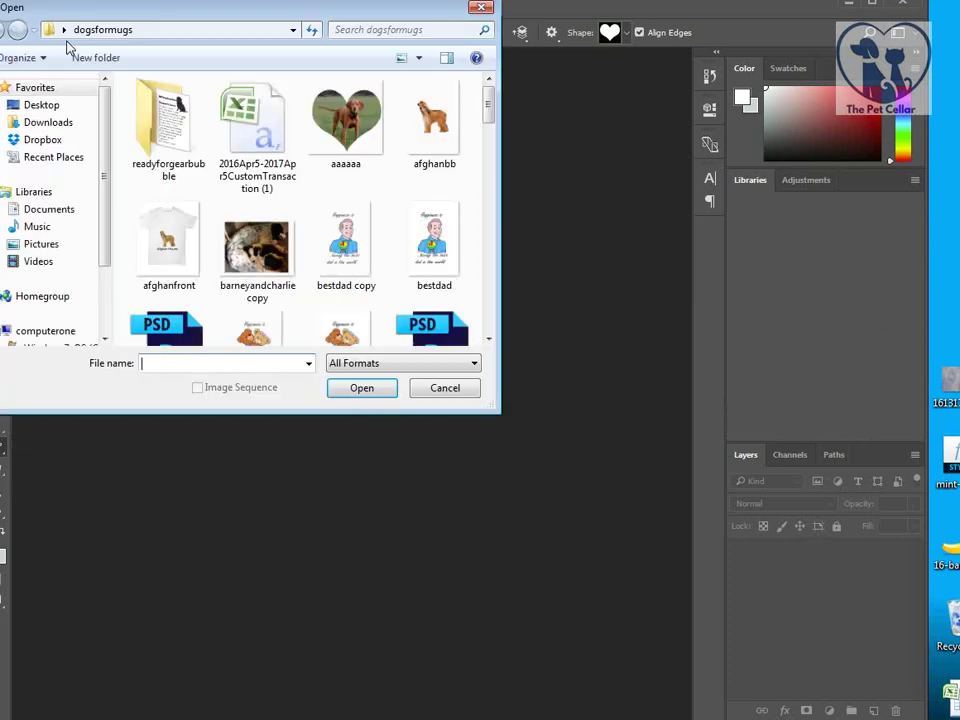
left_click(54, 106)
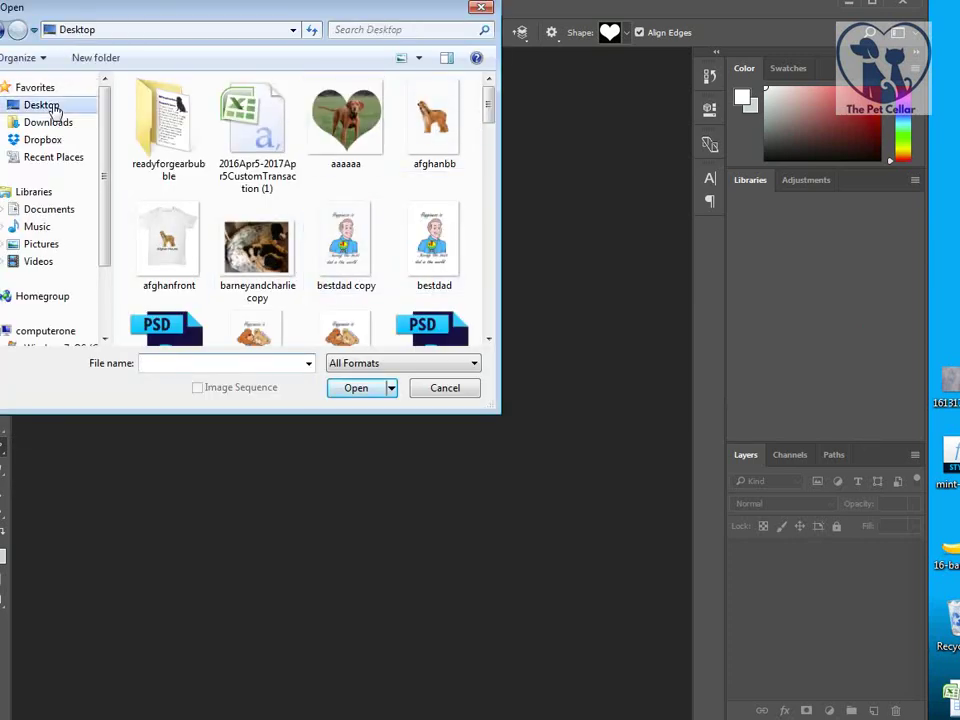
left_click_drag(493, 150, 491, 253)
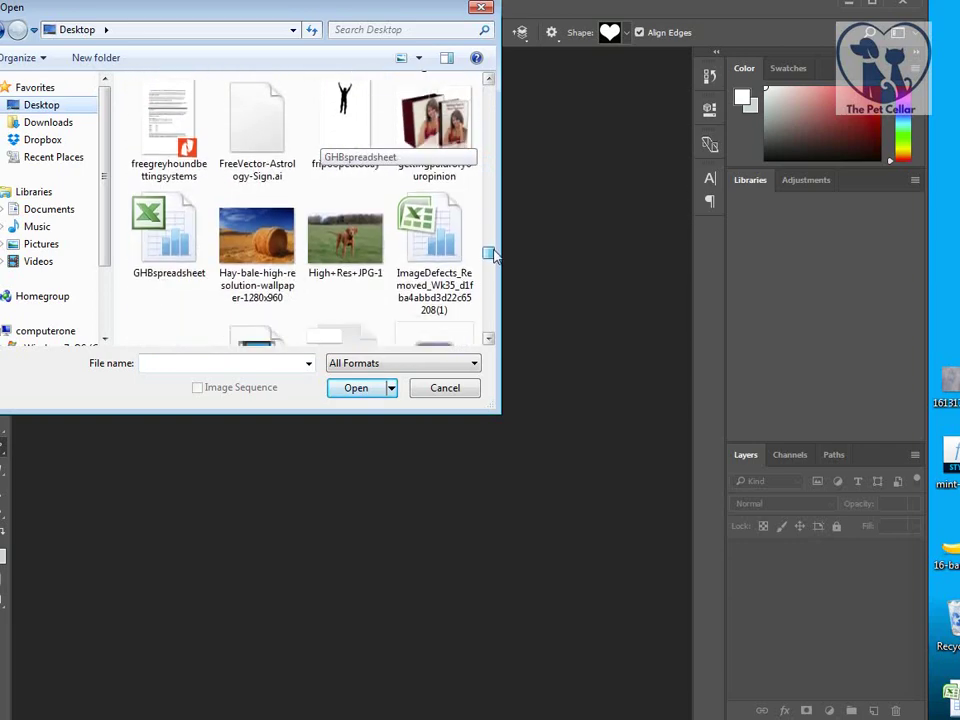
left_click(342, 258)
left_click(358, 390)
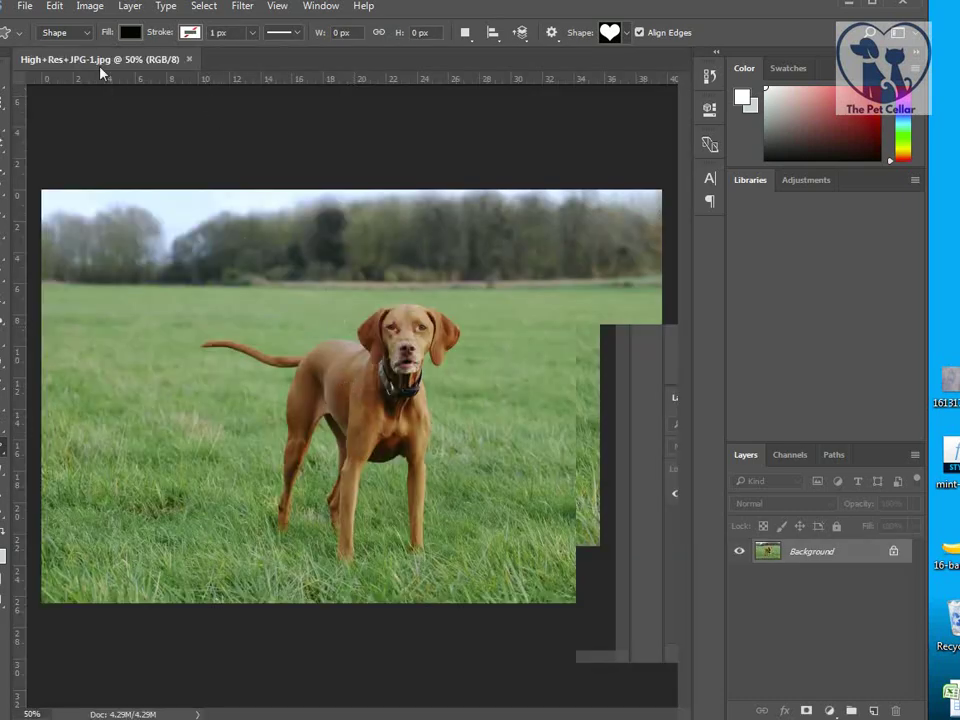
- Check the photo's image size without changing it, and unlock its Background layer
left_click(88, 8)
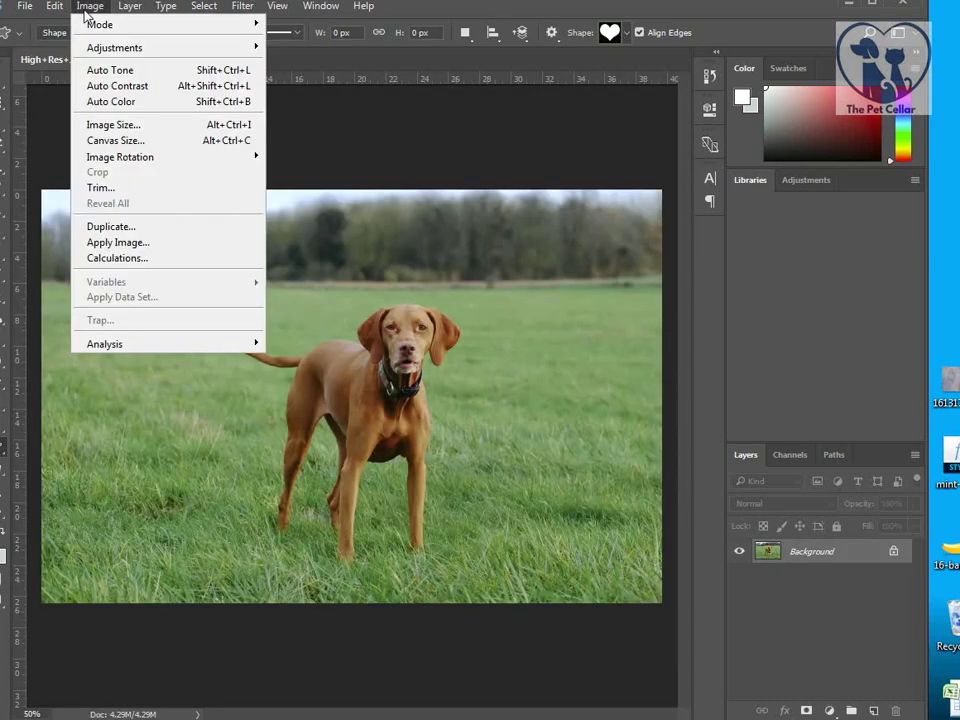
left_click(110, 125)
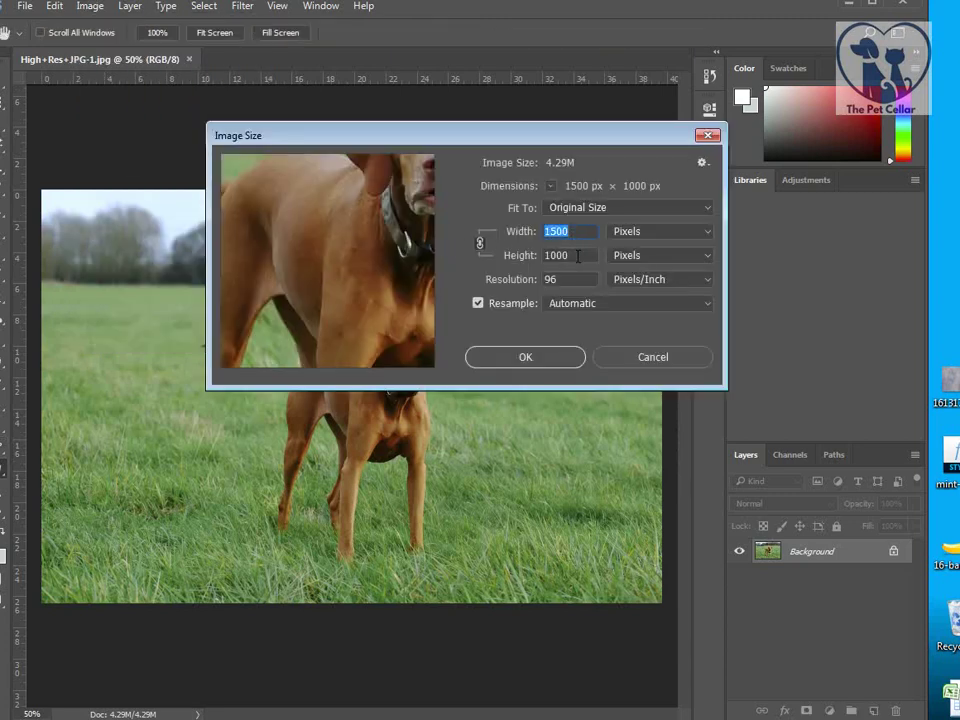
left_click(665, 362)
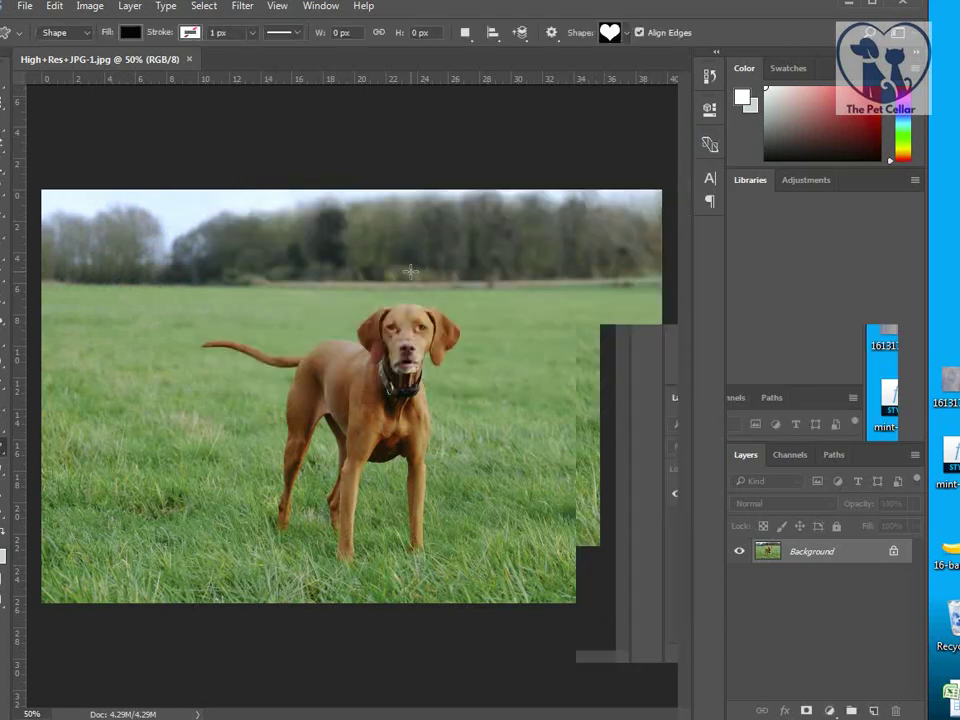
left_click(893, 555)
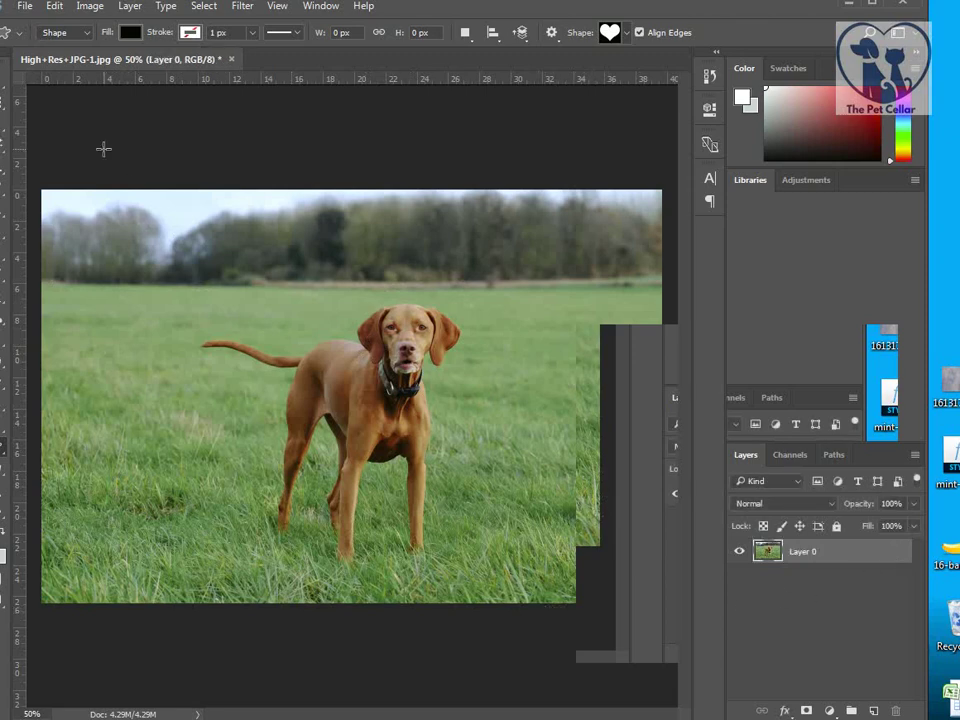
- Create a new transparent document 1000 × 1000 pixels at a resolution of 200 pixels per inch
left_click(25, 8)
left_click(30, 24)
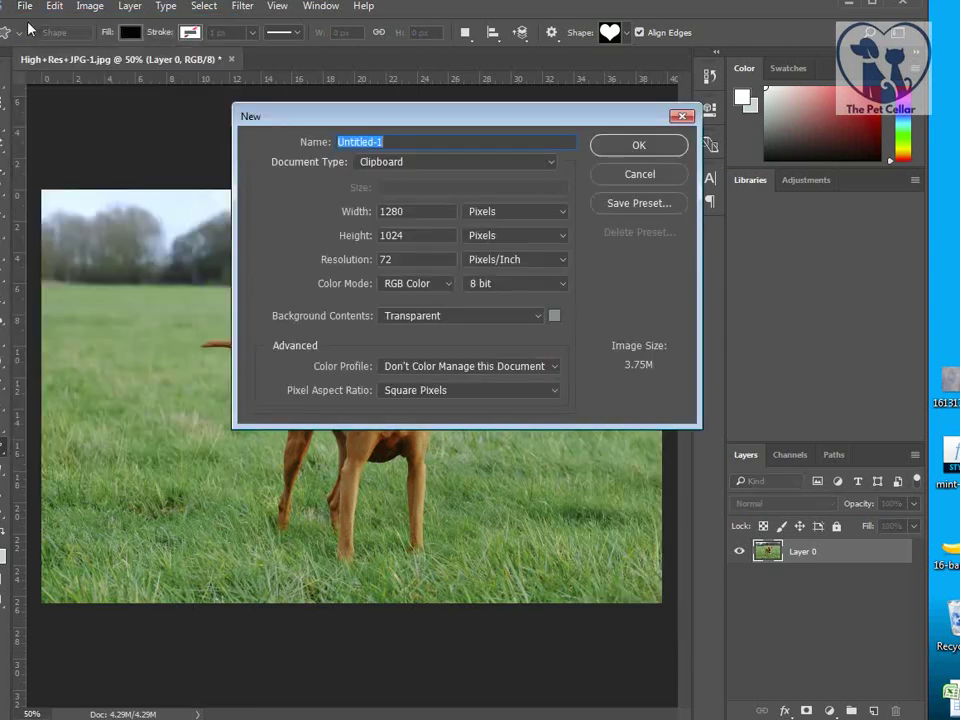
left_click(417, 210)
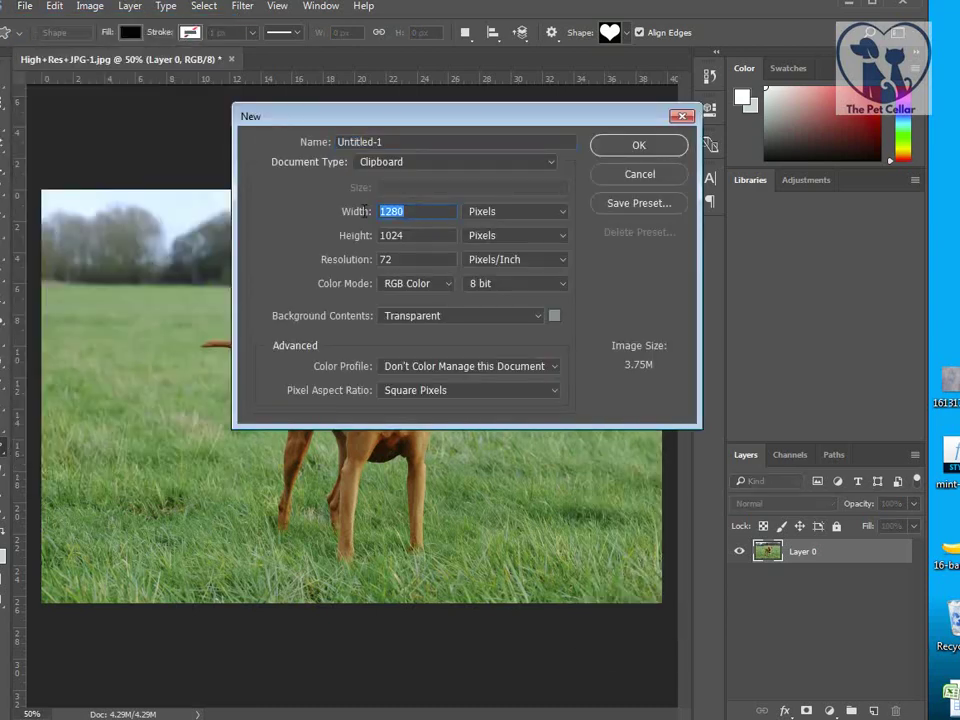
type("1000")
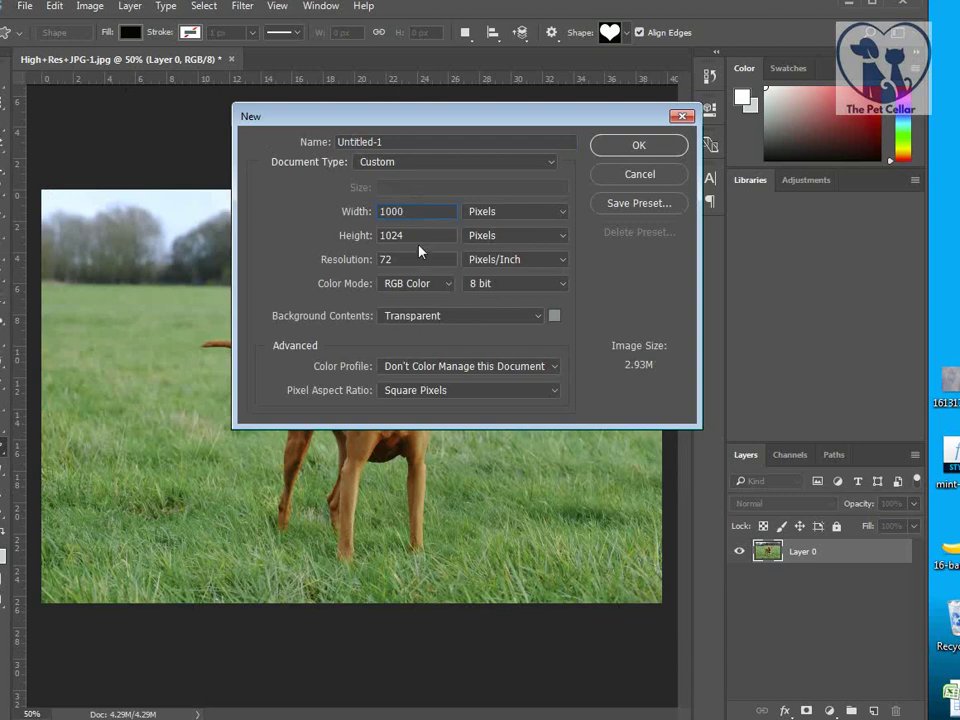
key("Tab")
type("1000")
key("Tab")
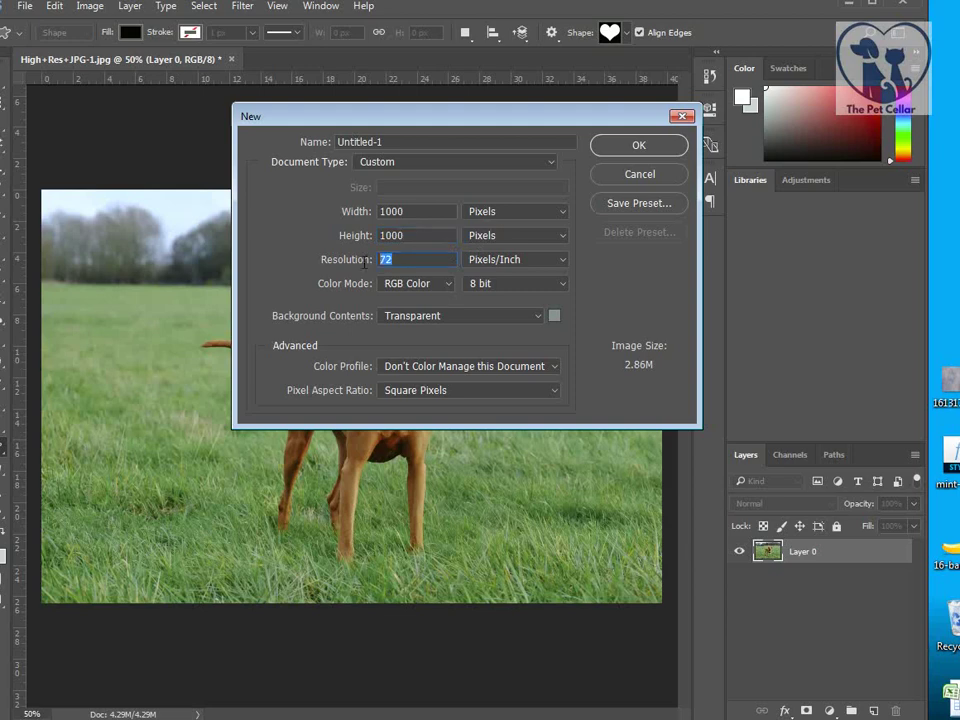
type("200")
left_click(609, 150)
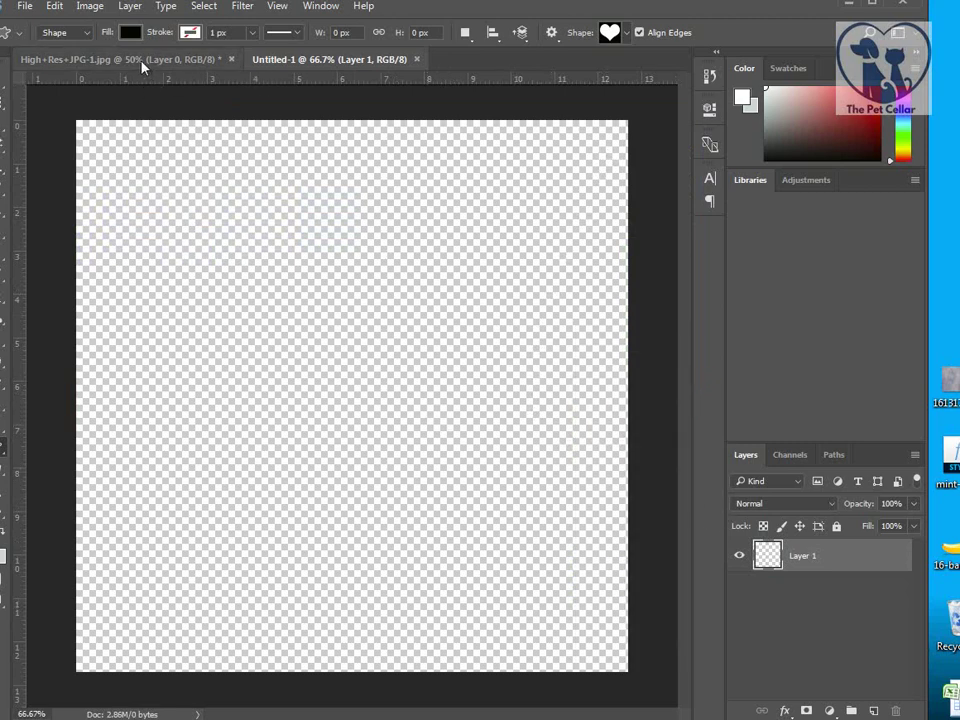
- Float the dog photo in its own window and copy its layer onto the blank Untitled-1 canvas with the Move tool
left_click_drag(143, 65, 364, 62)
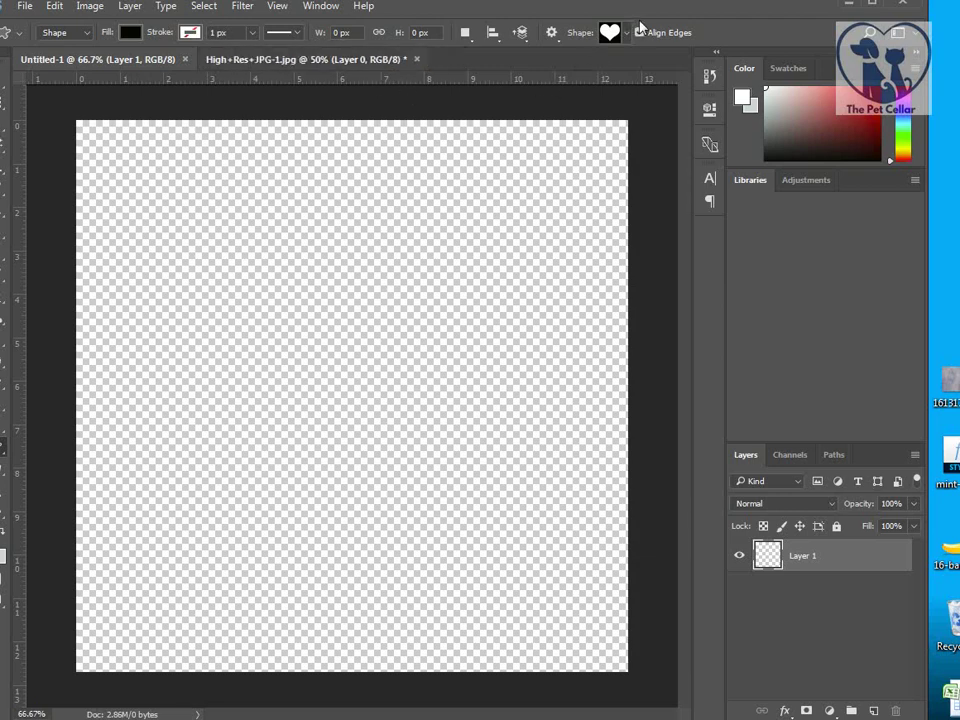
left_click_drag(665, 38, 664, 34)
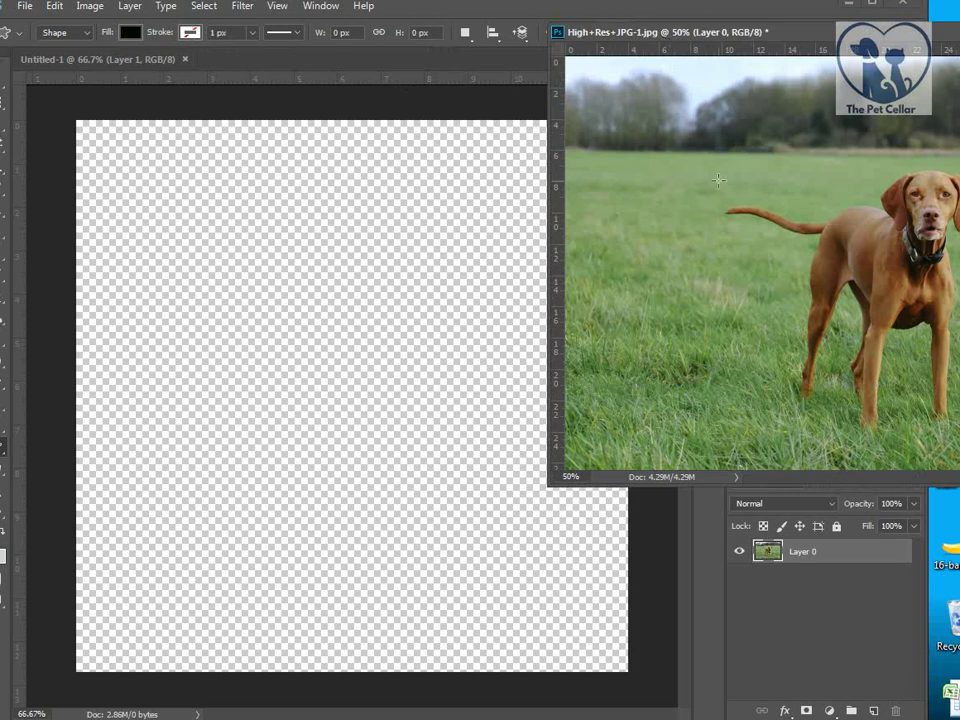
left_click(2, 93)
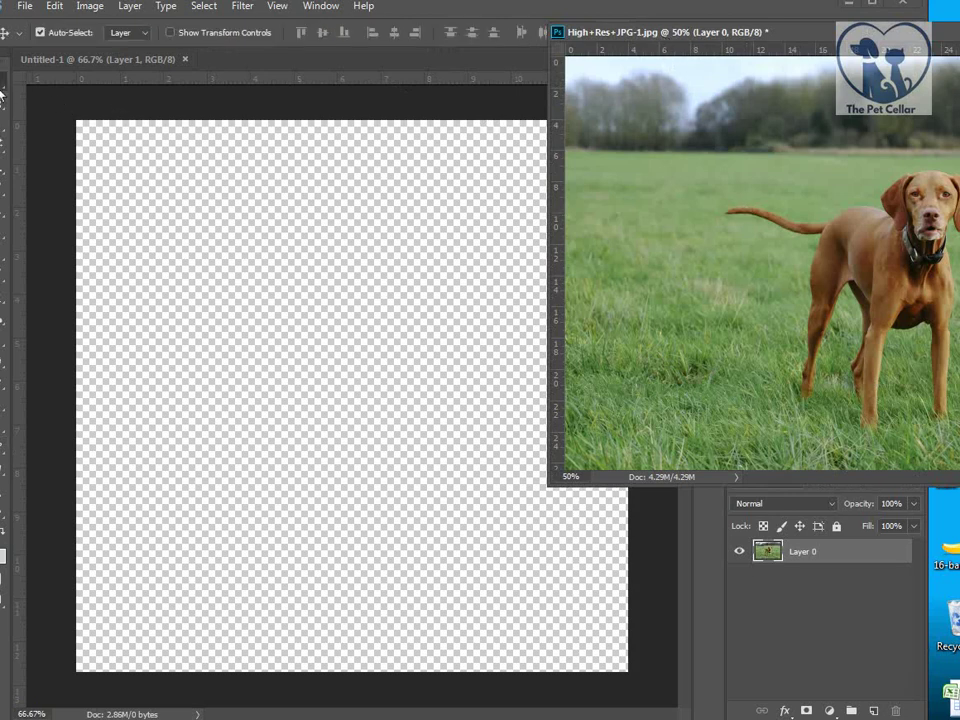
left_click_drag(806, 242, 257, 364)
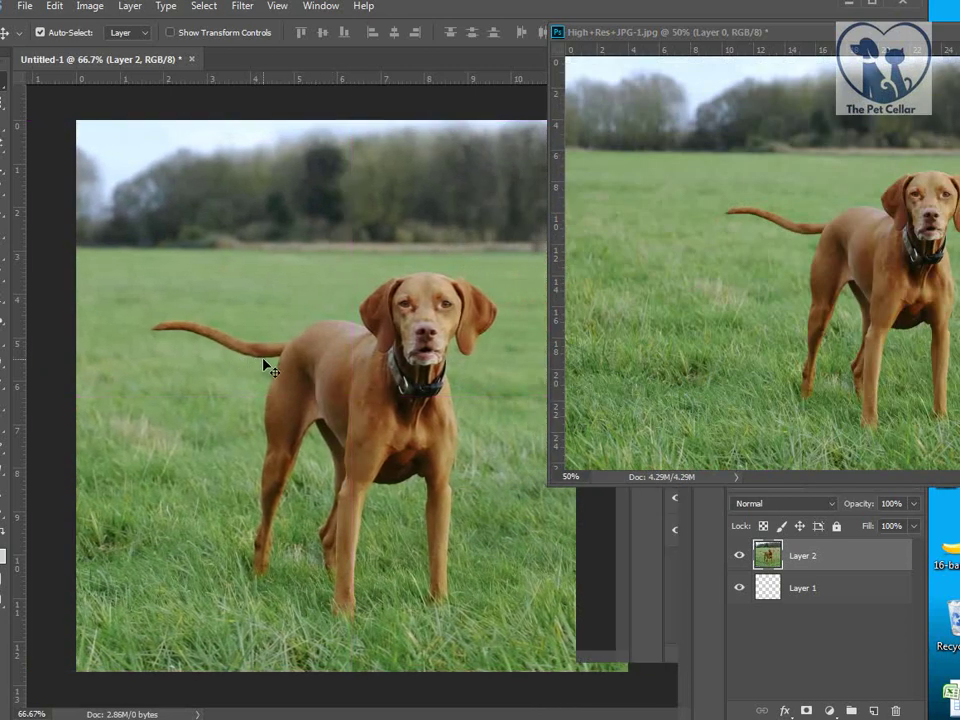
- Close the floating High+Res+JPG-1 document without saving its changes
left_click_drag(668, 32, 519, 37)
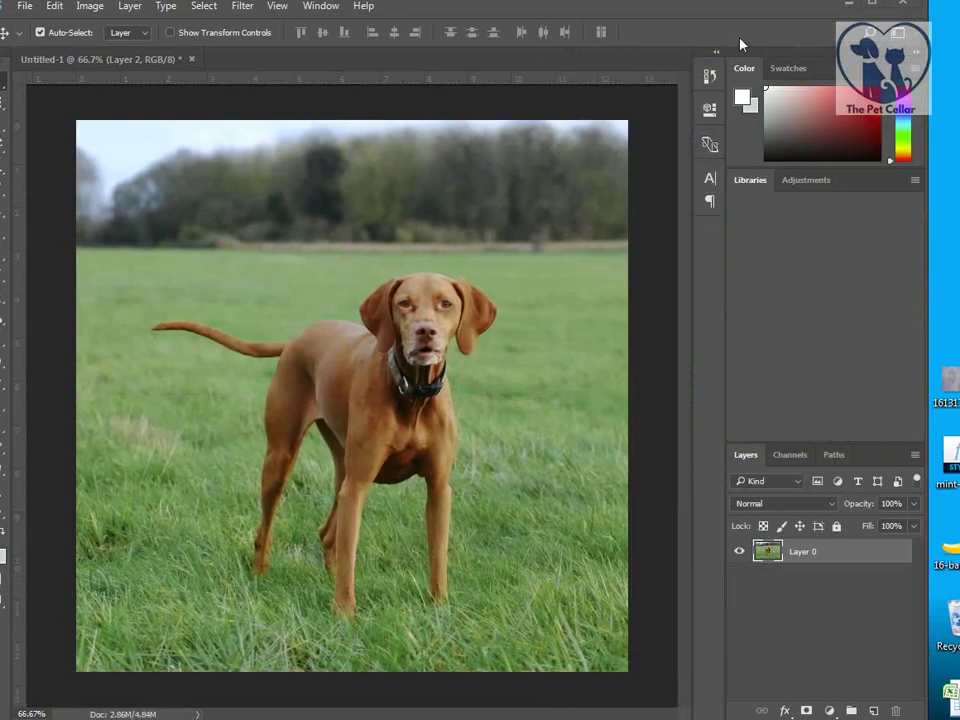
left_click_drag(850, 42, 729, 42)
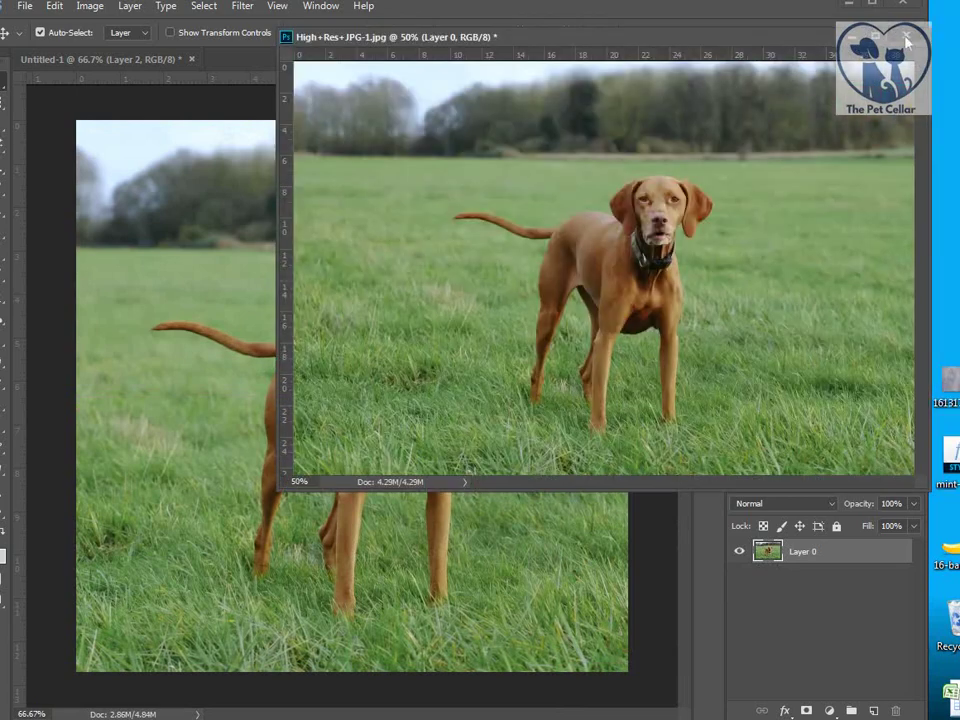
left_click(905, 37)
left_click(434, 284)
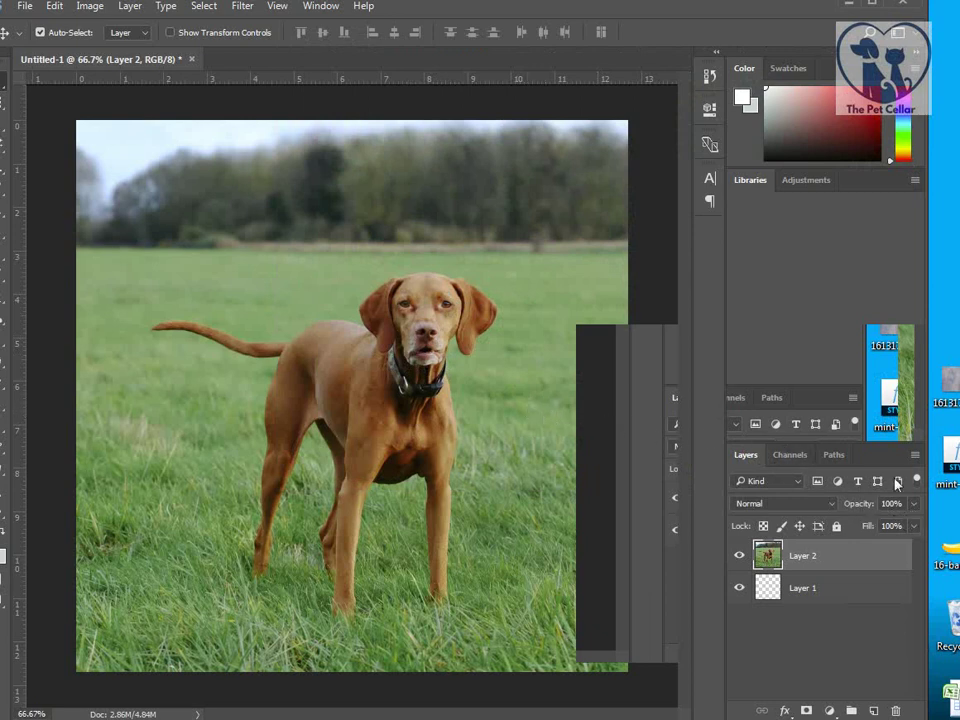
- Lower the opacity of the dog photo layer, Layer 2, to 74% and keep that layer selected
left_click(912, 504)
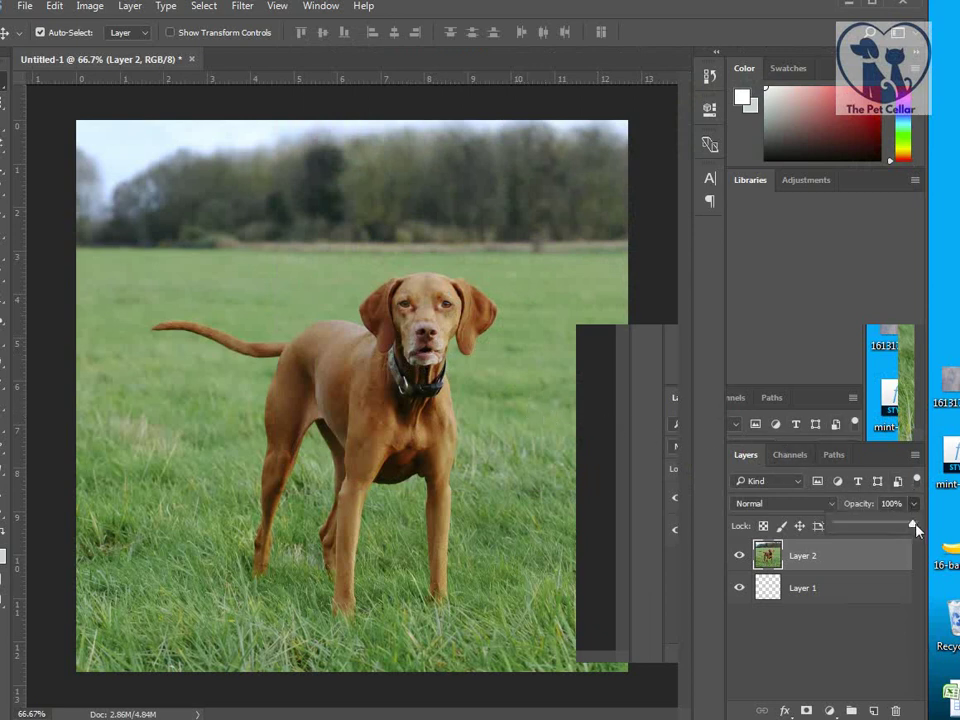
left_click_drag(907, 532, 892, 528)
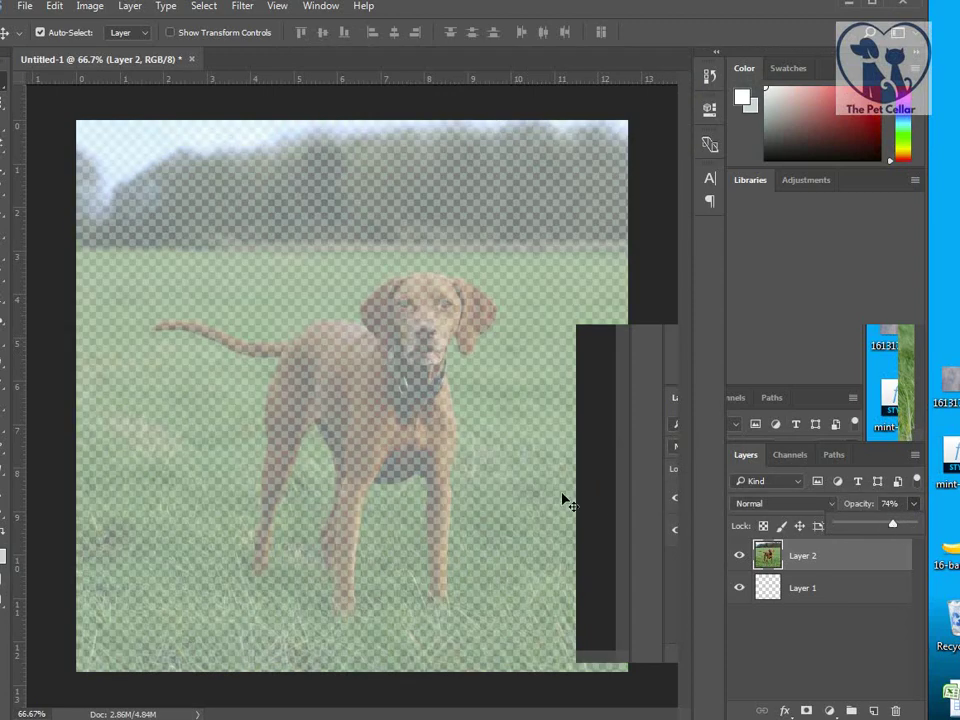
left_click(843, 594)
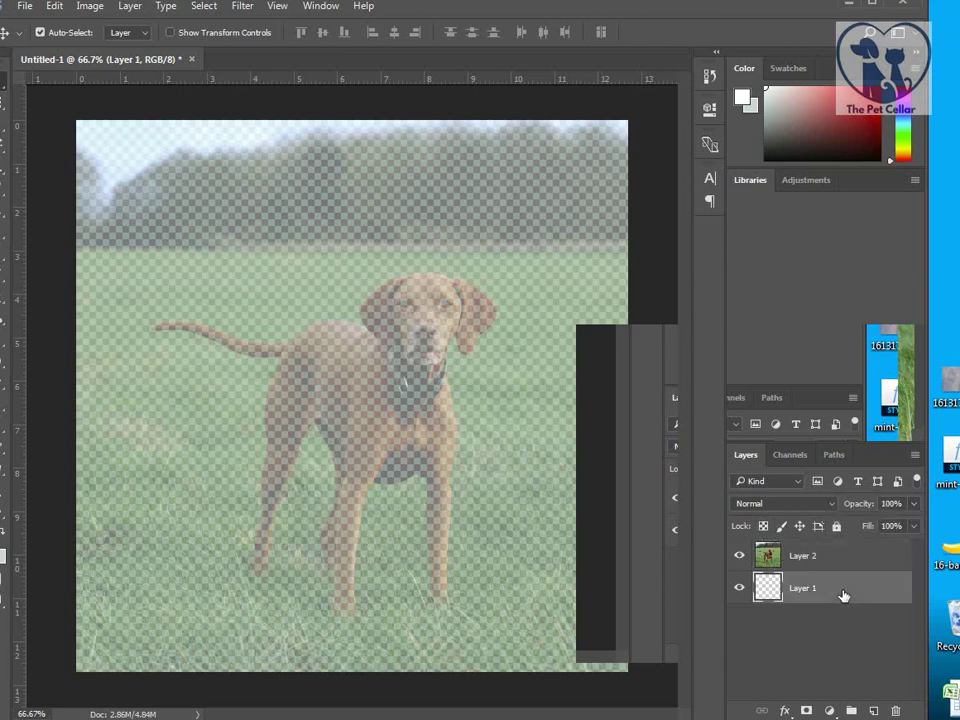
left_click(866, 556)
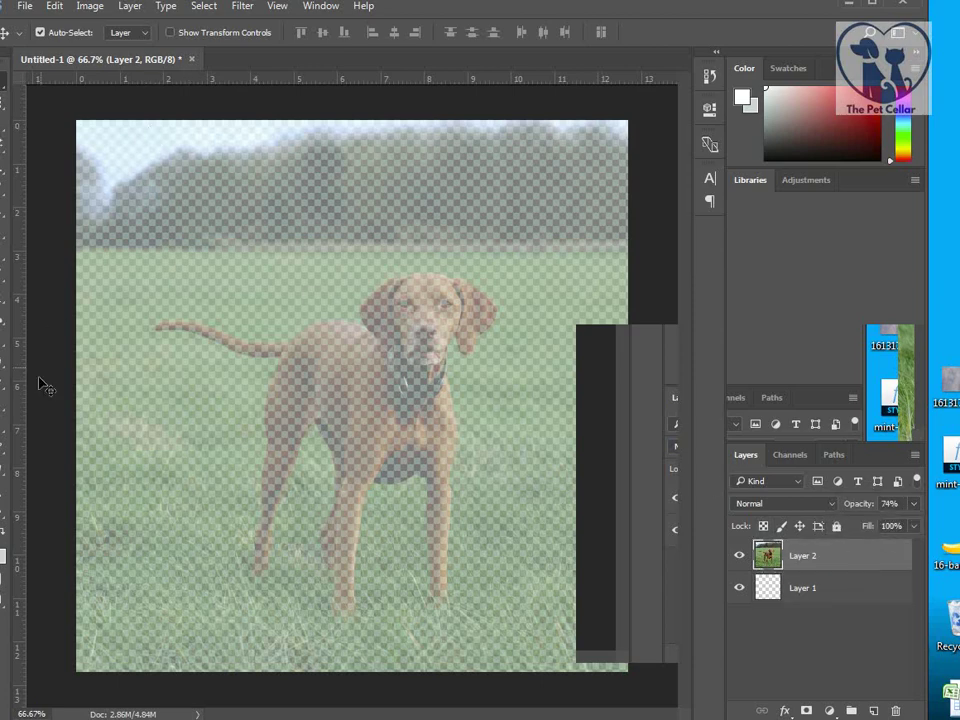
- Draw a black solid heart custom shape about 895 × 830 px over the dog and move it up slightly
left_click(3, 453)
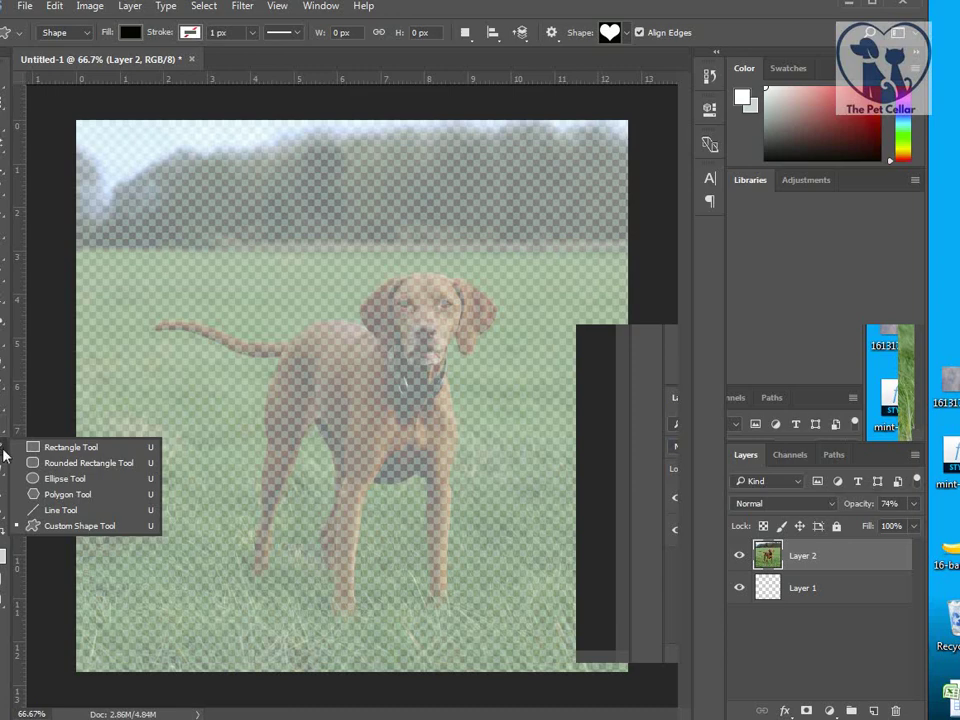
left_click(52, 525)
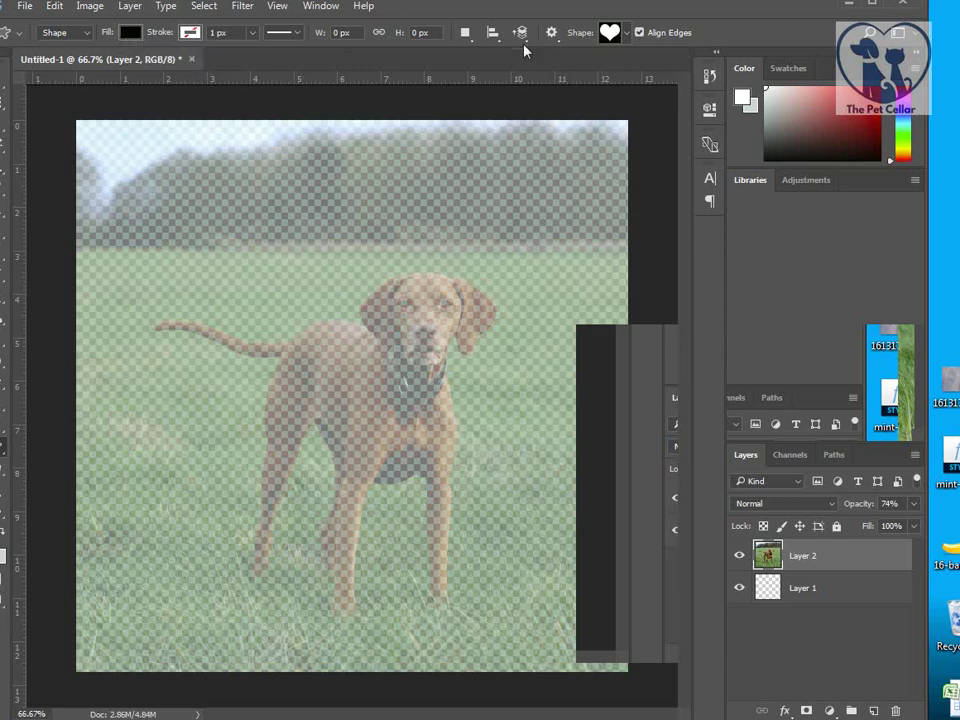
left_click(609, 33)
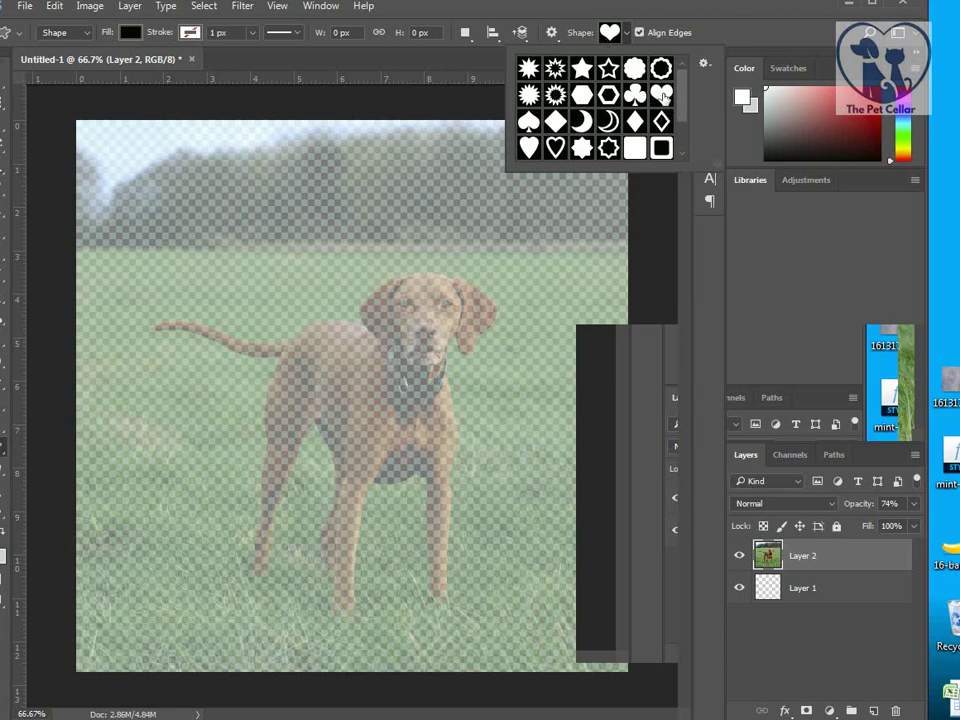
double_click(663, 100)
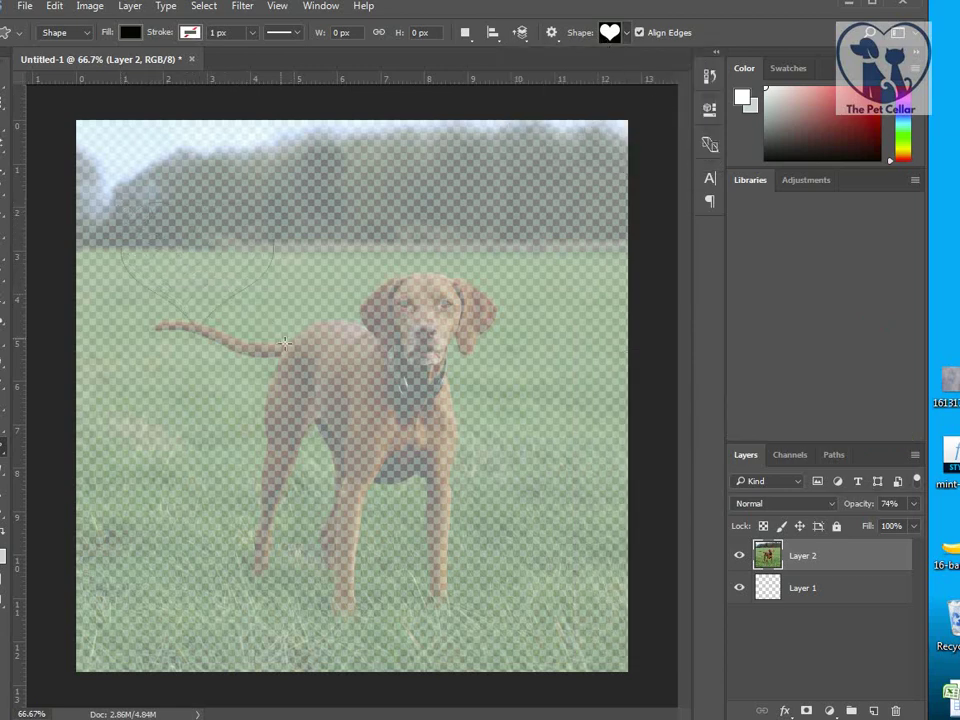
left_click_drag(120, 202, 613, 658)
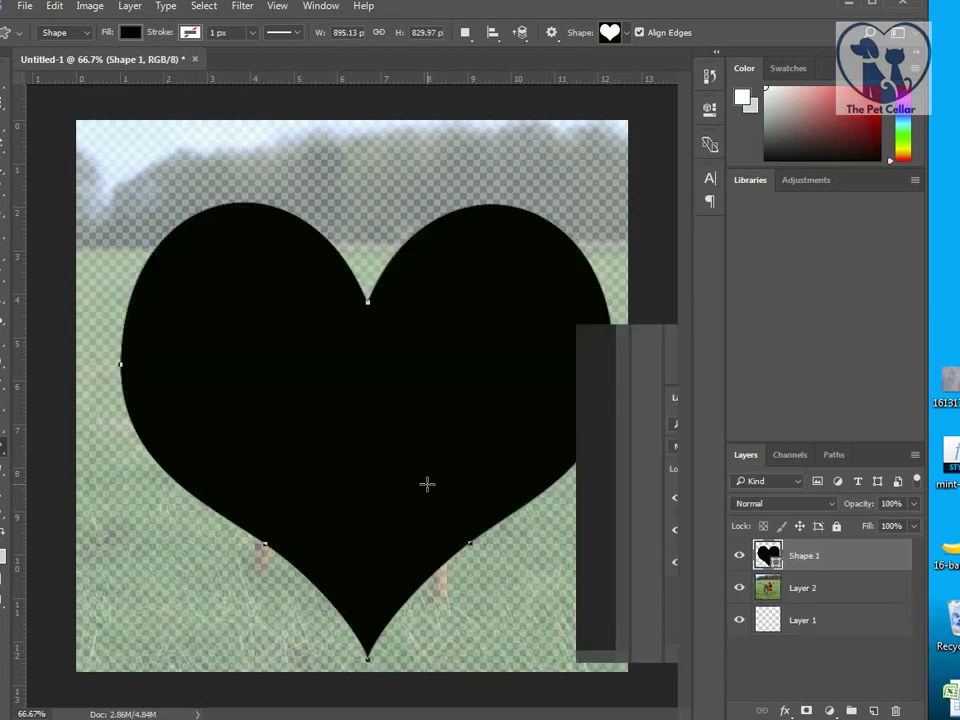
key("v")
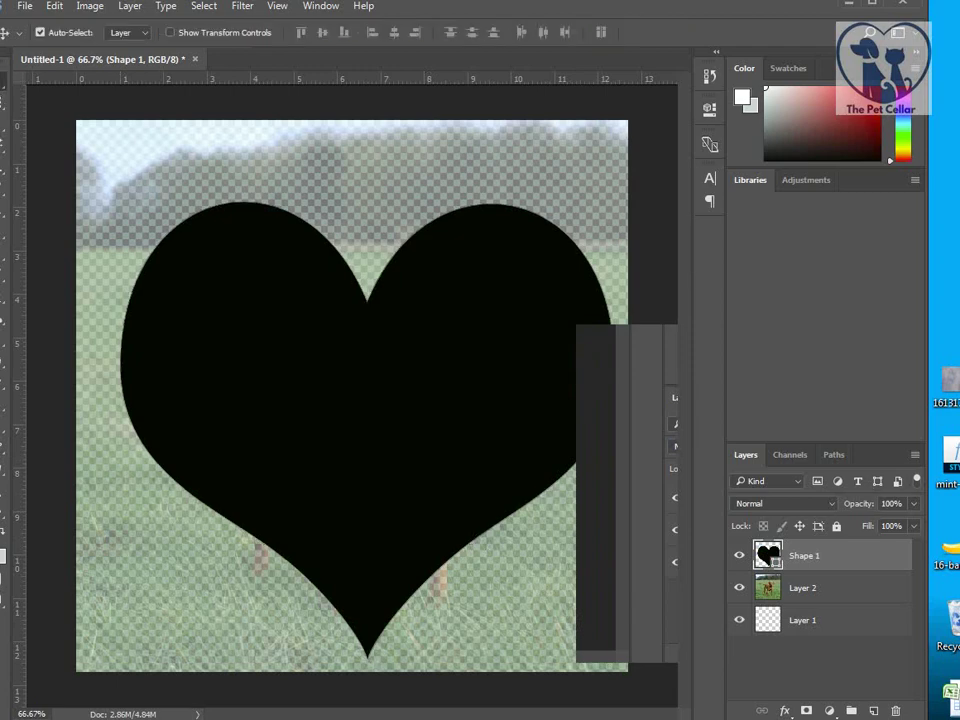
left_click_drag(386, 386, 384, 369)
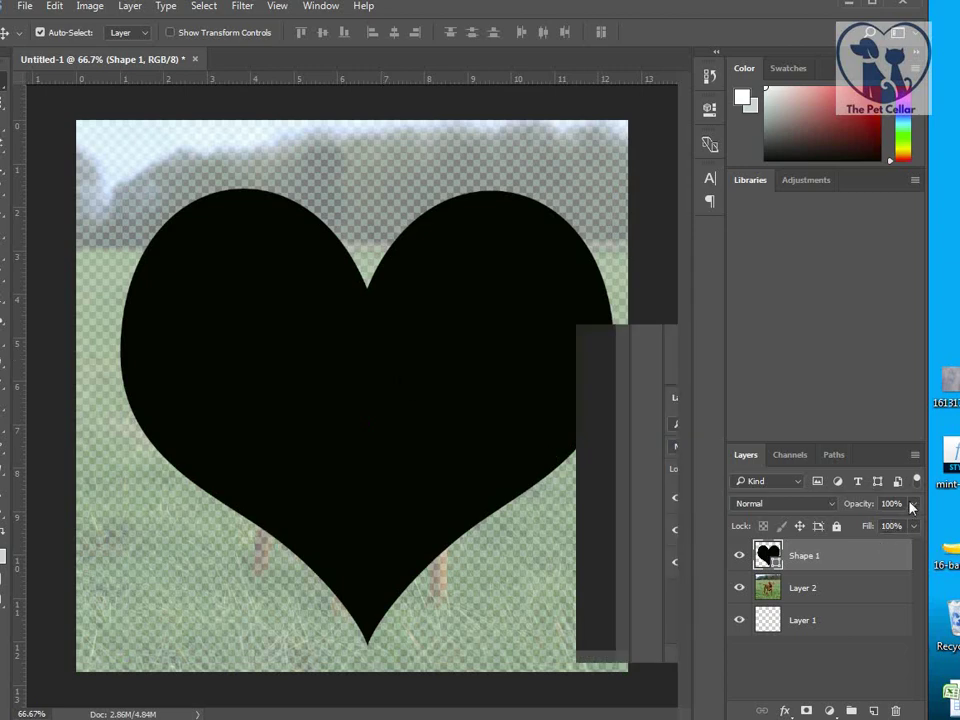
- Set the opacity of the dog photo layer, Layer 2, to 100%
left_click(848, 590)
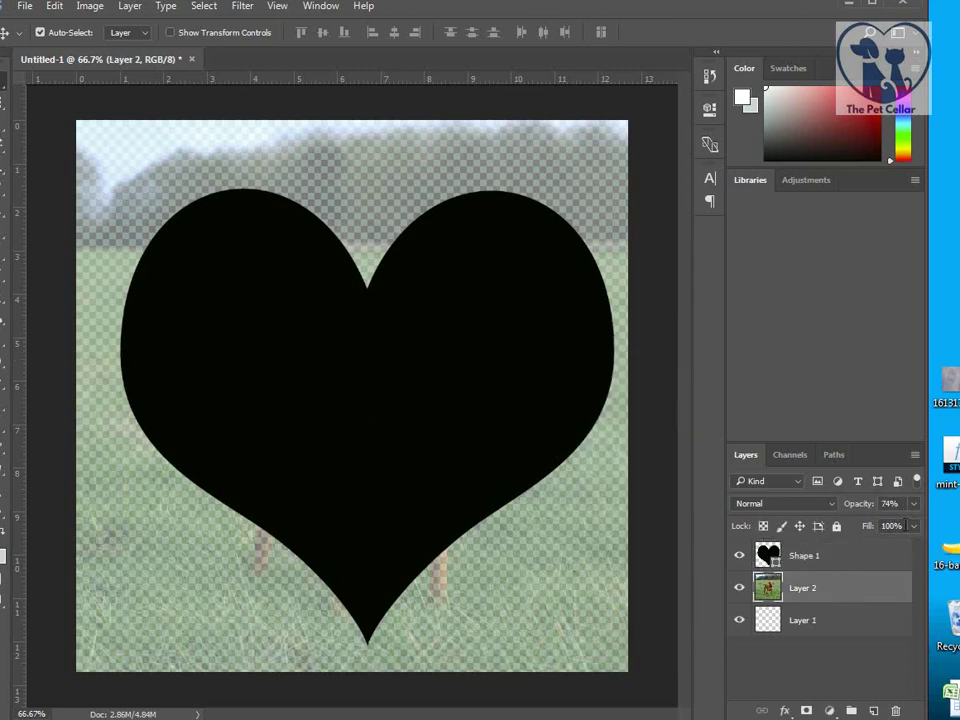
left_click(912, 506)
left_click_drag(893, 530, 924, 533)
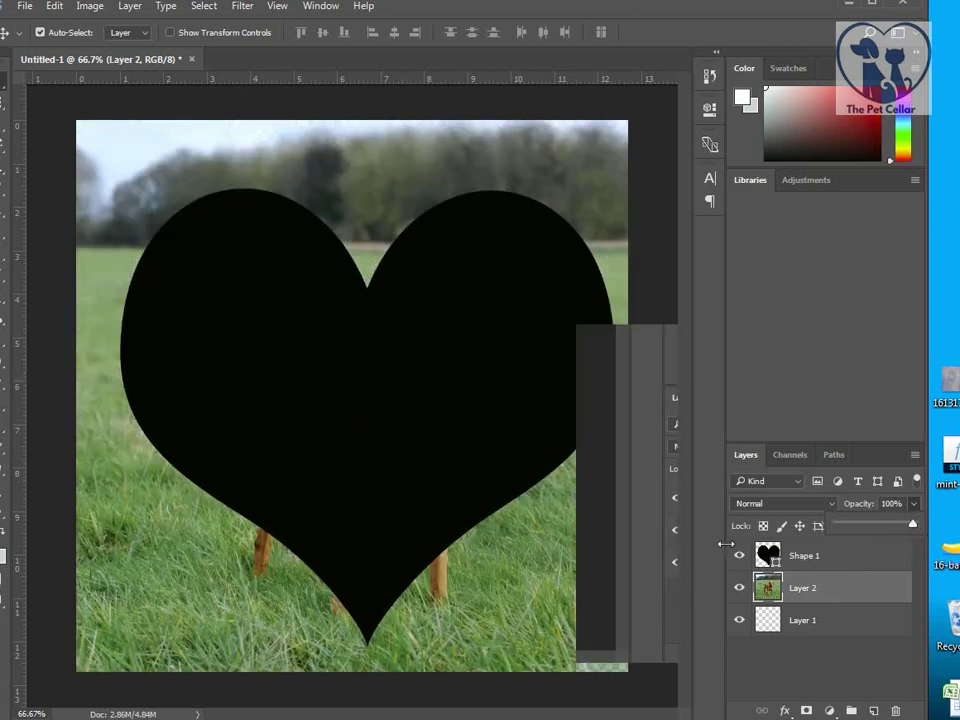
left_click(848, 560)
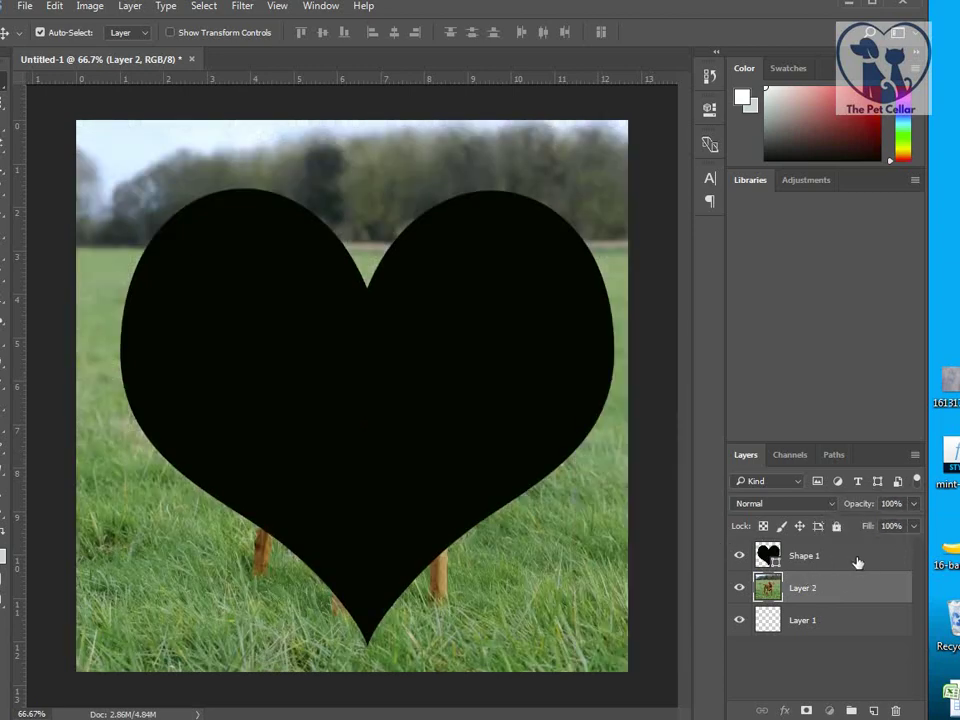
- Move the heart layer Shape 1 beneath the dog photo and clip Layer 2 to it with a clipping mask
left_click(857, 561)
left_click_drag(872, 560, 878, 600)
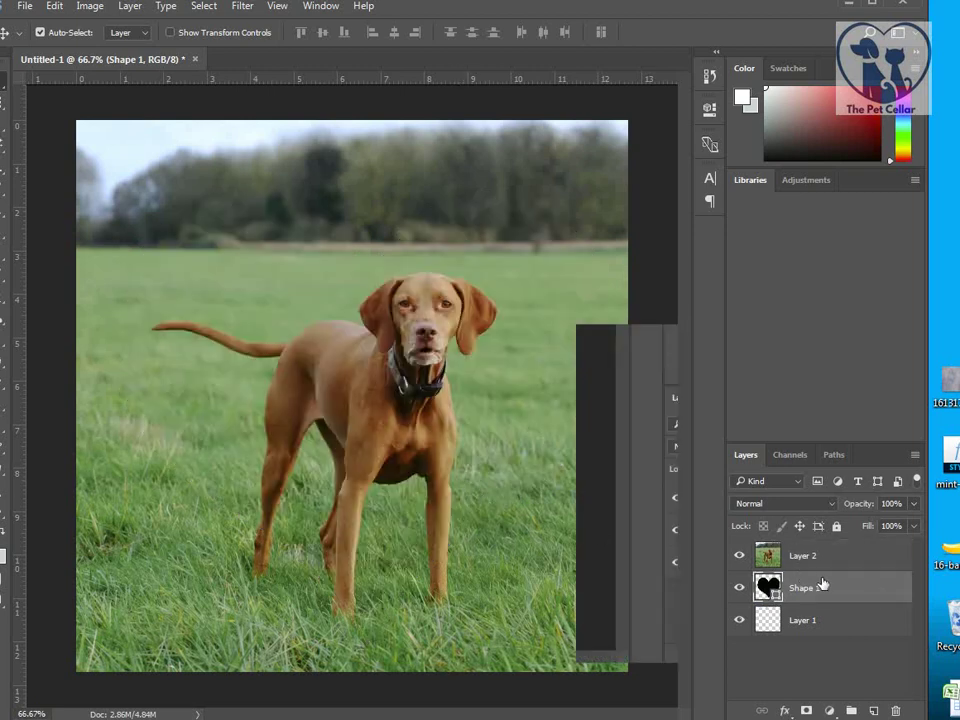
left_click(870, 559)
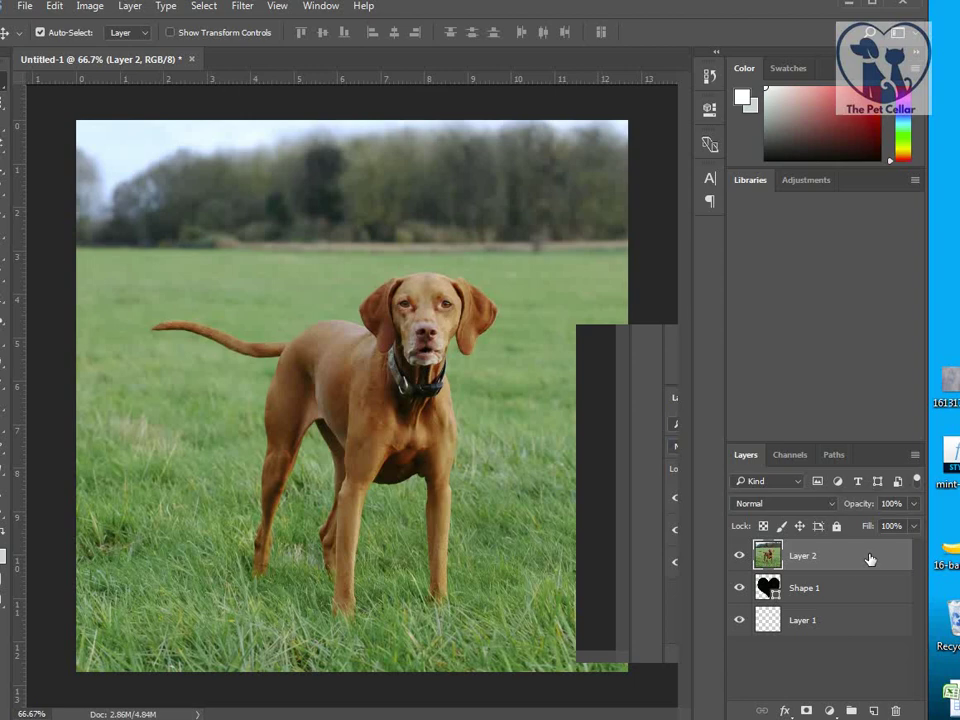
right_click(870, 558)
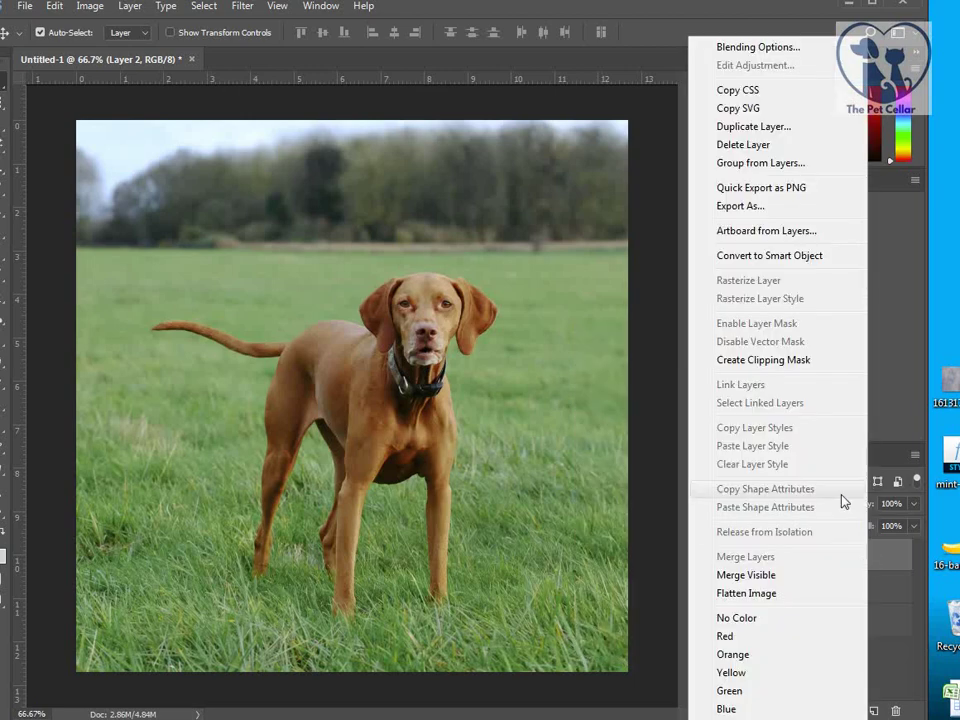
left_click(765, 361)
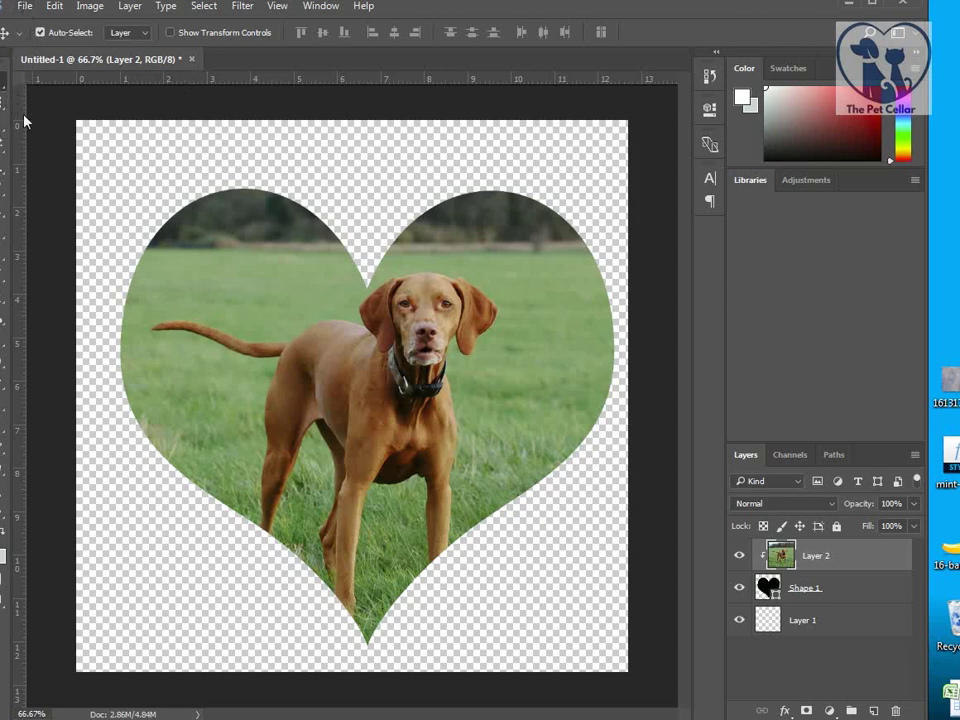
- Link Layer 2 and Shape 1 together and move the heart-shaped picture slightly up and to the left on the canvas
left_click(868, 592, "shift")
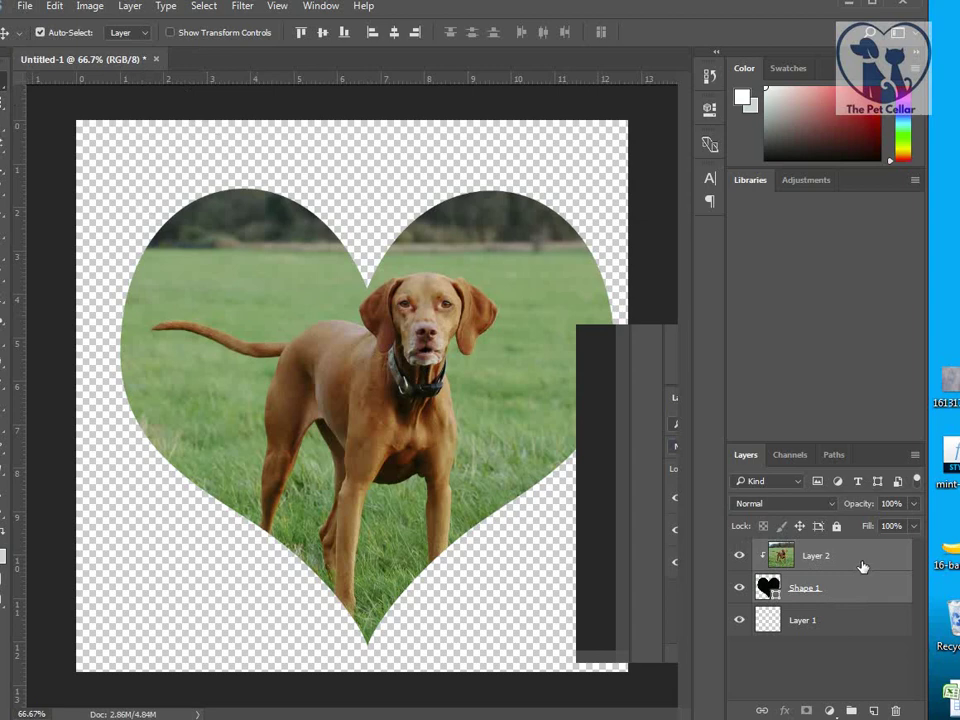
right_click(862, 567)
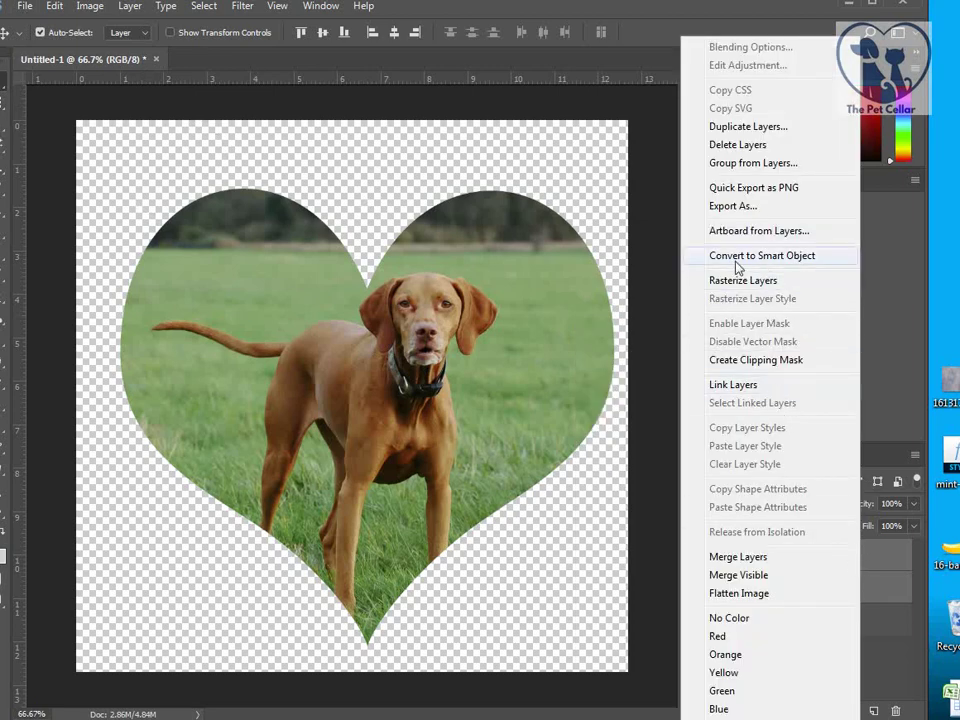
left_click(737, 385)
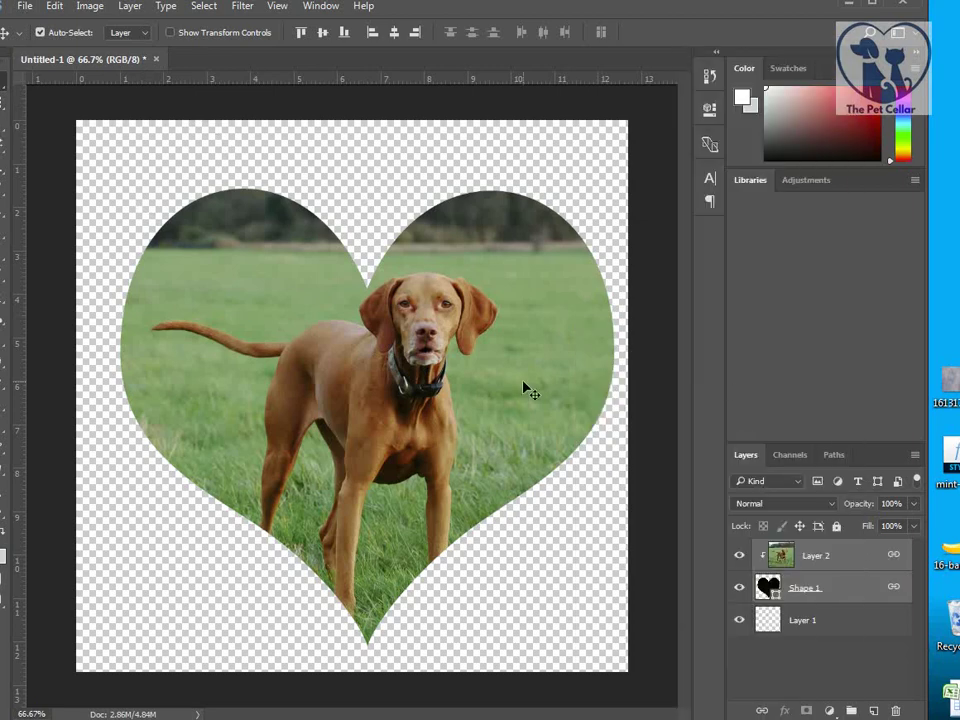
mouse_move(521, 404)
left_mouse_down()
mouse_move(507, 408)
mouse_move(510, 395)
left_mouse_up()
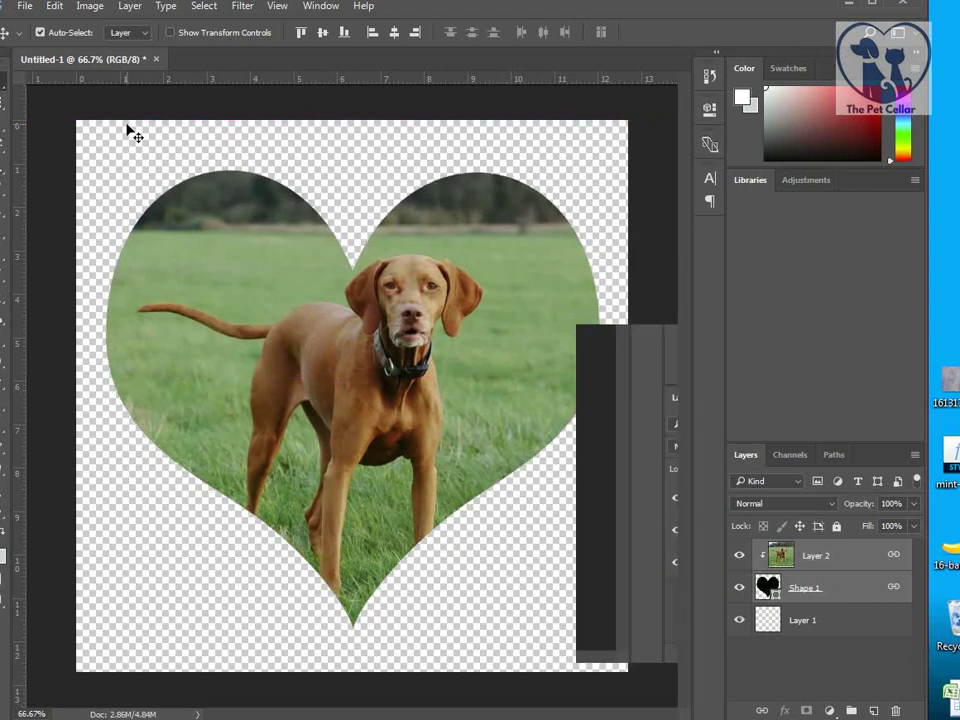
- Save the picture as a PNG in the desktop folder dogsformugs, replacing aaaaaa.png, with Smallest / Slow compression and no interlacing
left_click(22, 7)
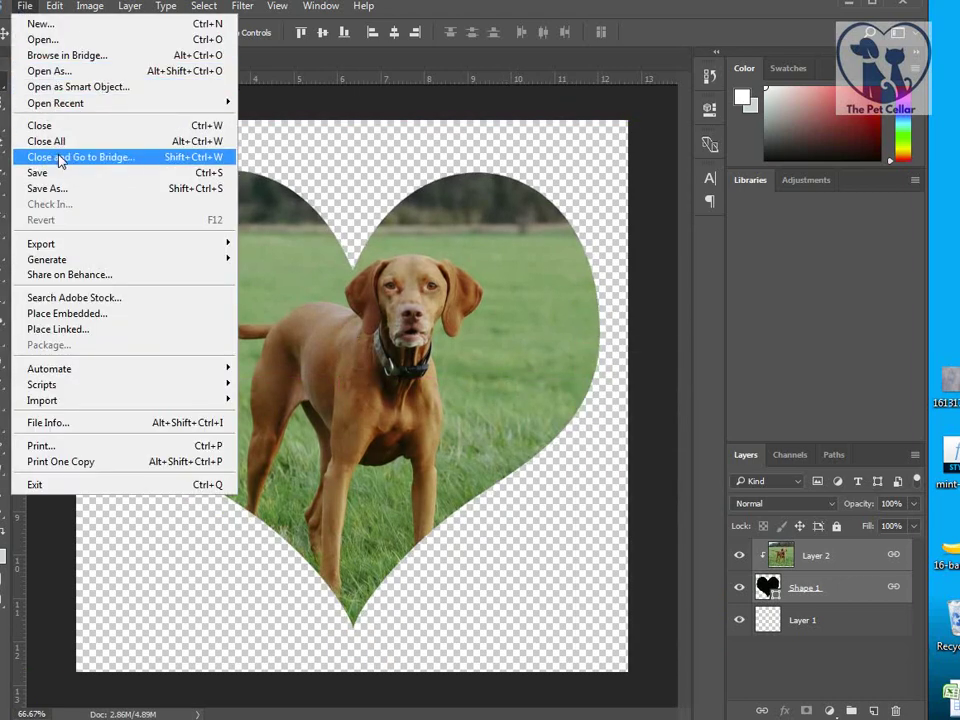
left_click(65, 190)
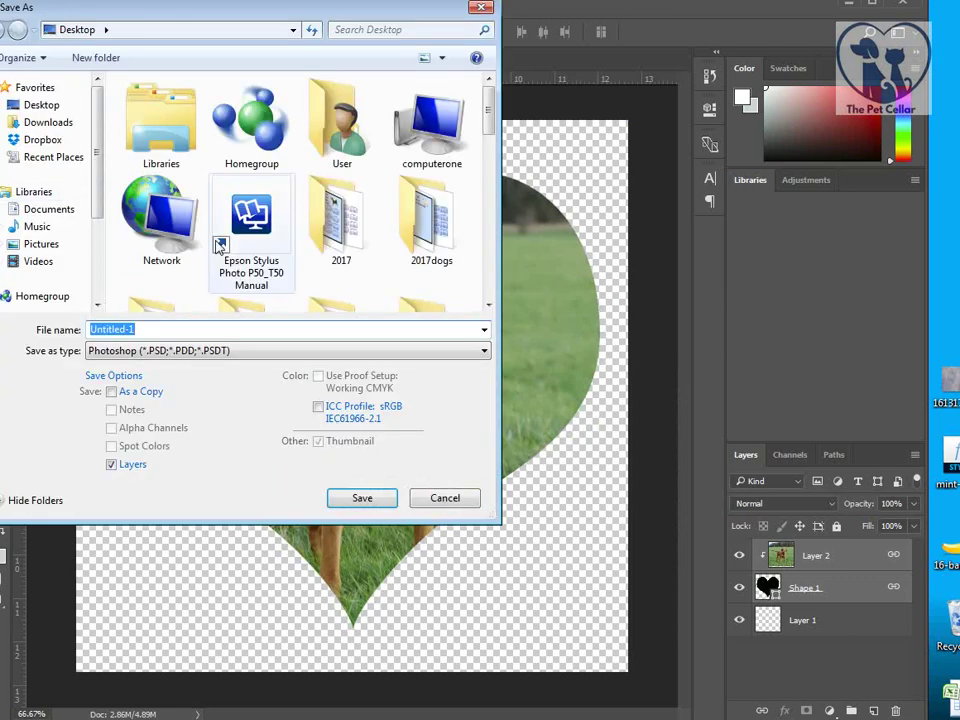
left_click(55, 108)
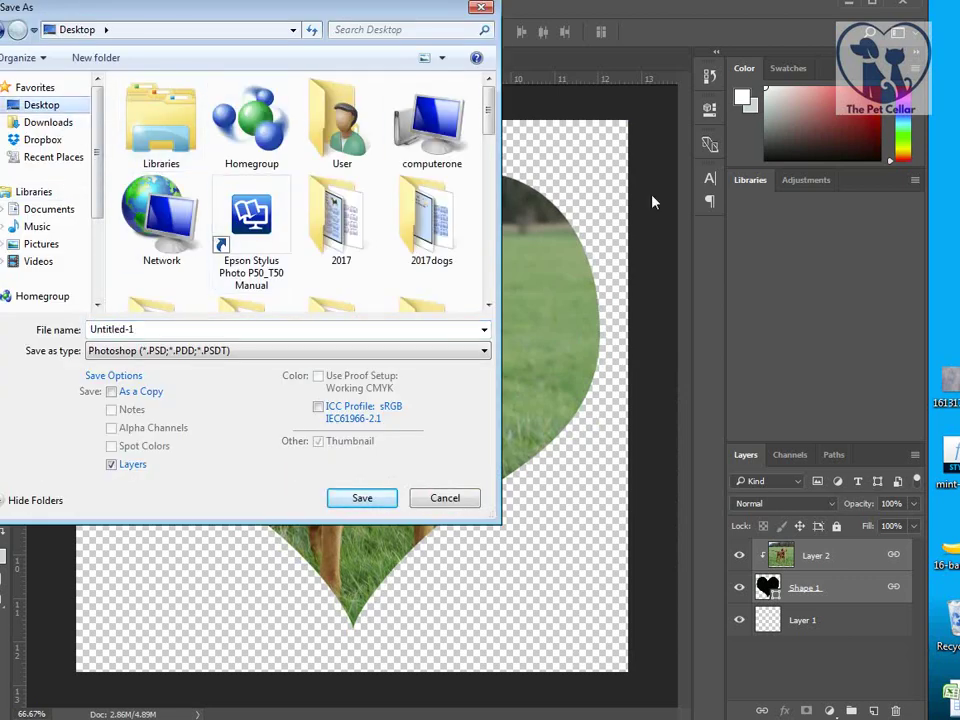
left_click_drag(492, 100, 497, 197)
double_click(356, 201)
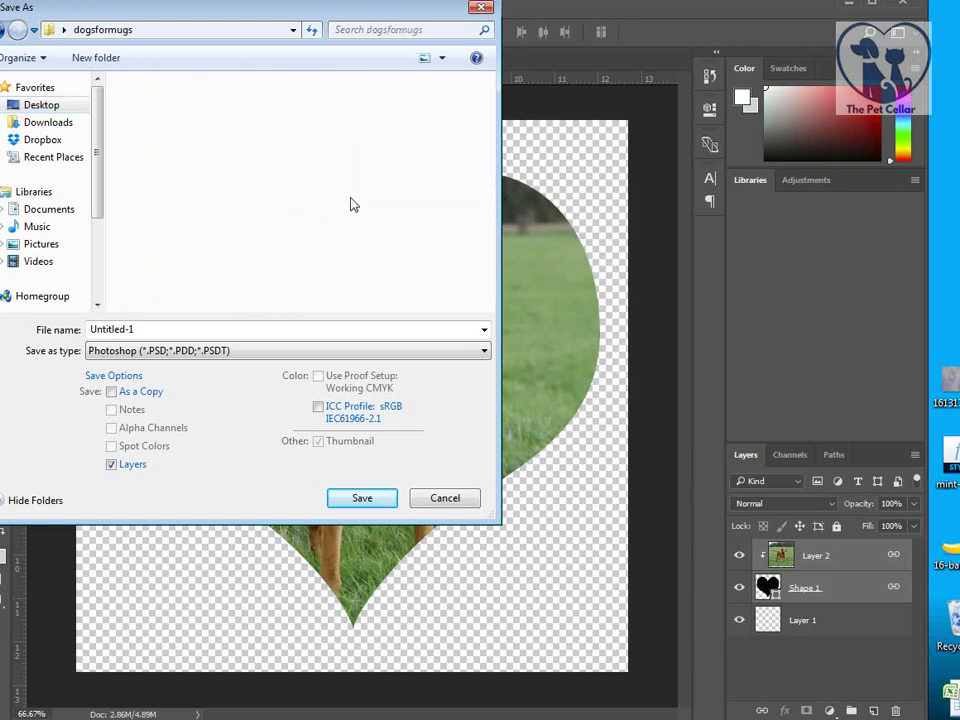
left_click(478, 351)
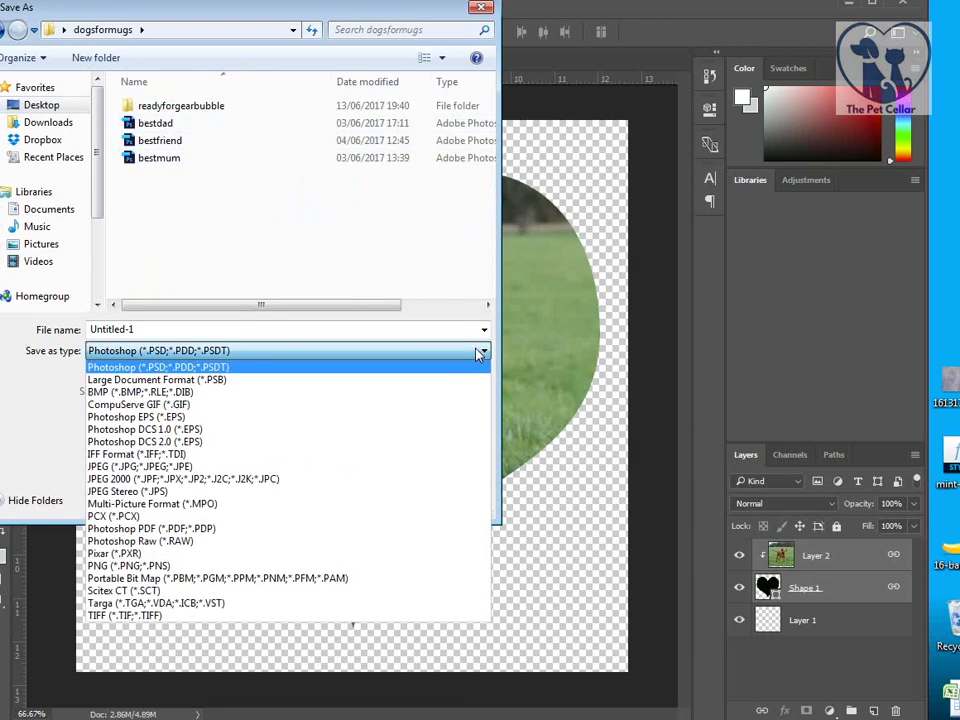
left_click(205, 566)
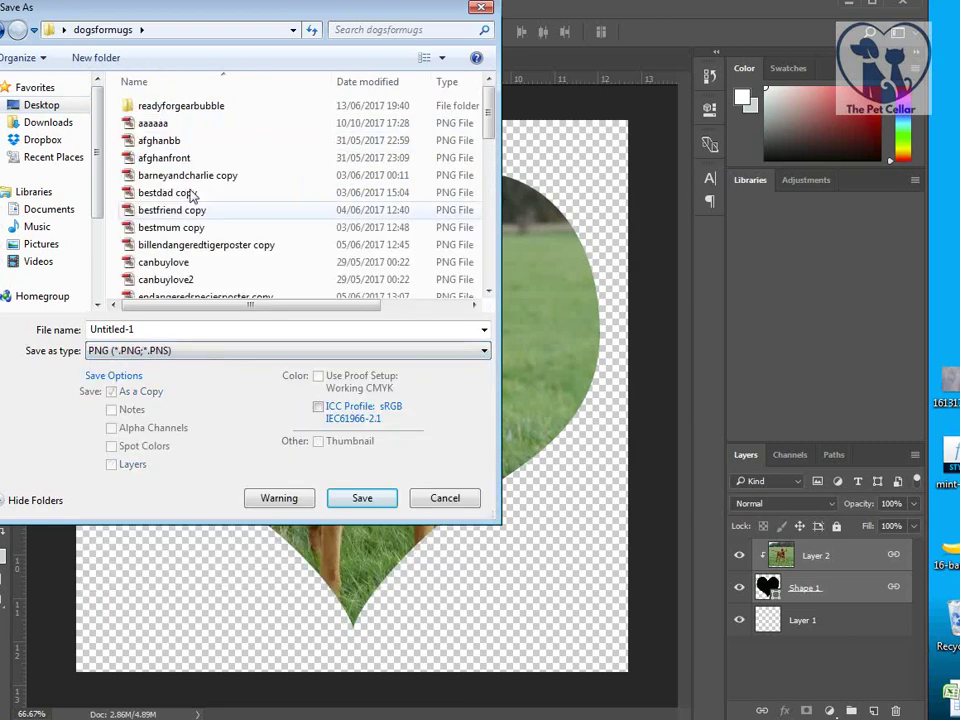
left_click(156, 124)
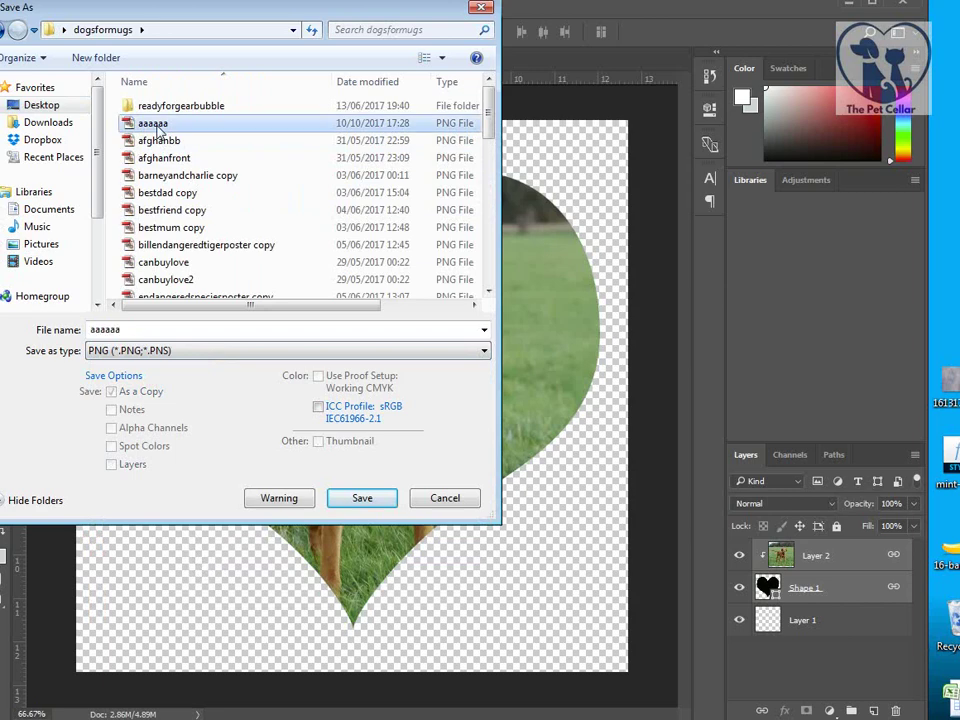
left_click(362, 500)
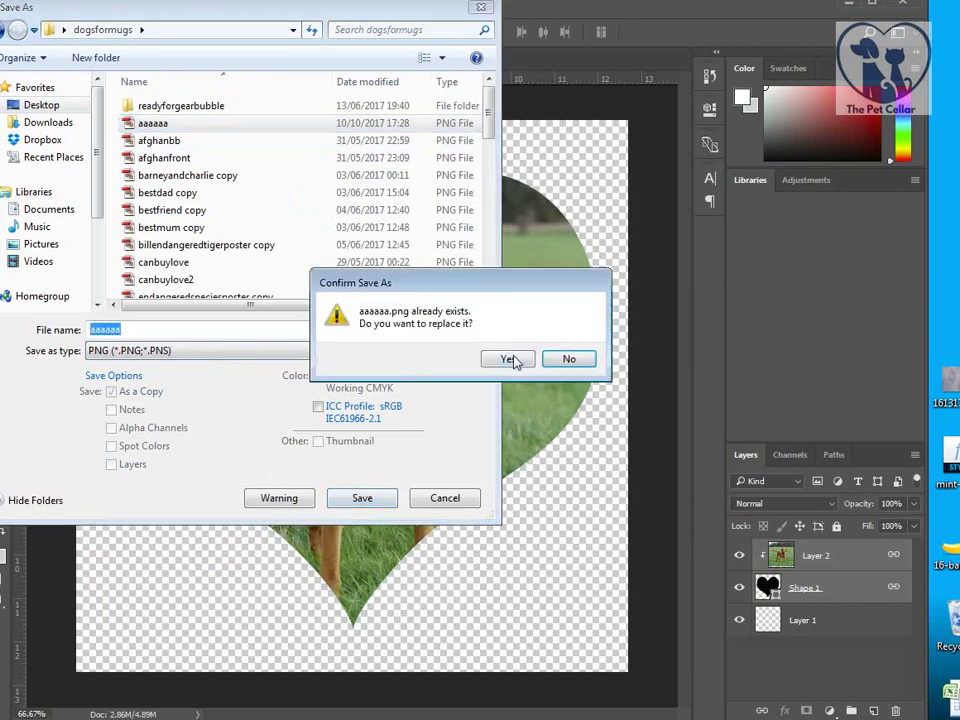
left_click(508, 360)
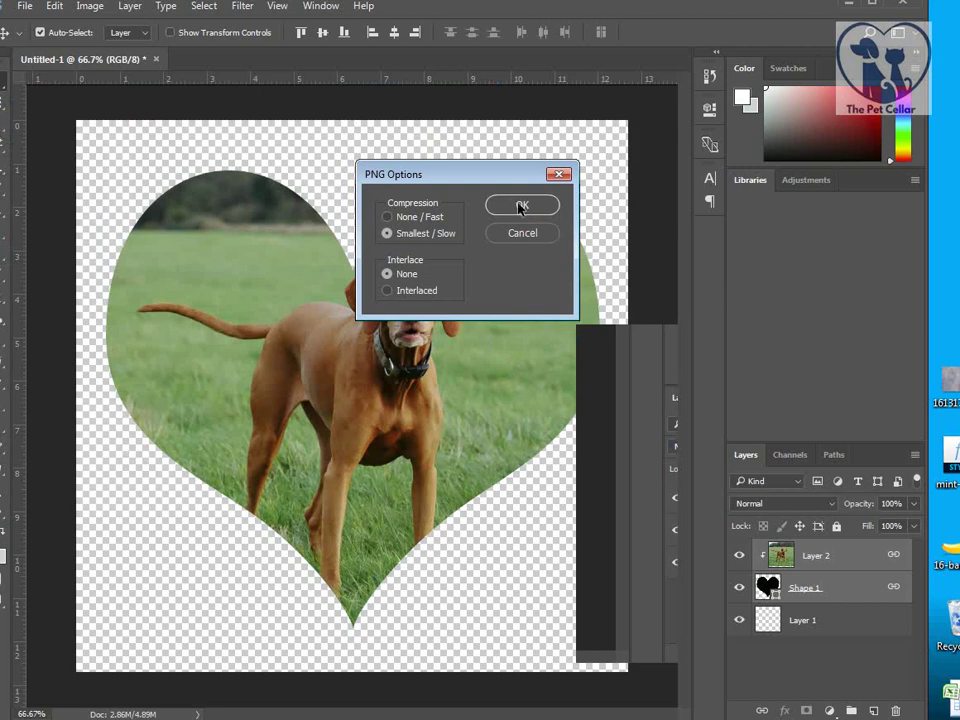
left_click(519, 206)
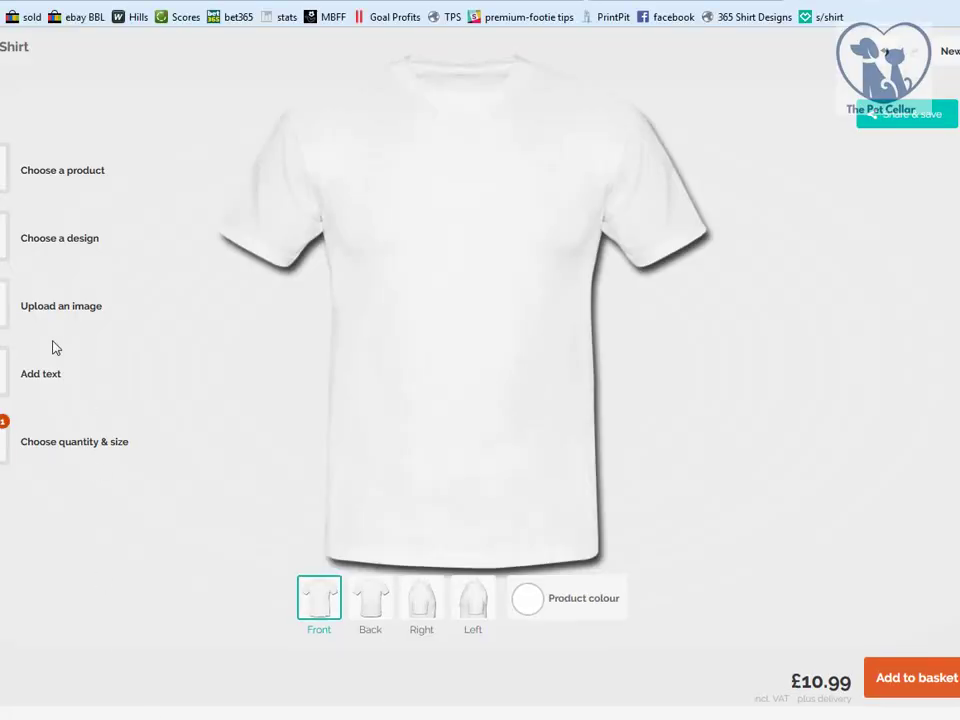
- Switch to the web browser, go to the shop's home page at shop.spreadshirt.co.uk/Besttees and open its Create page
scroll(600, 200, "up", 5)
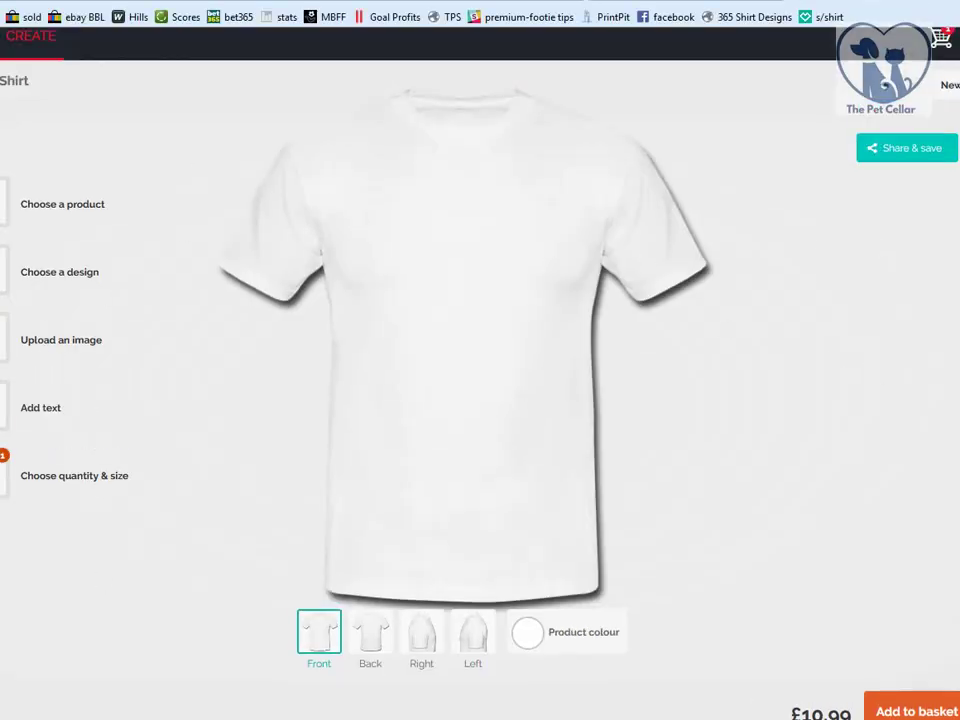
left_click(244, 2)
key("BackSpace")
key("BackSpace")
key("BackSpace")
key("BackSpace")
key("BackSpace")
key("BackSpace")
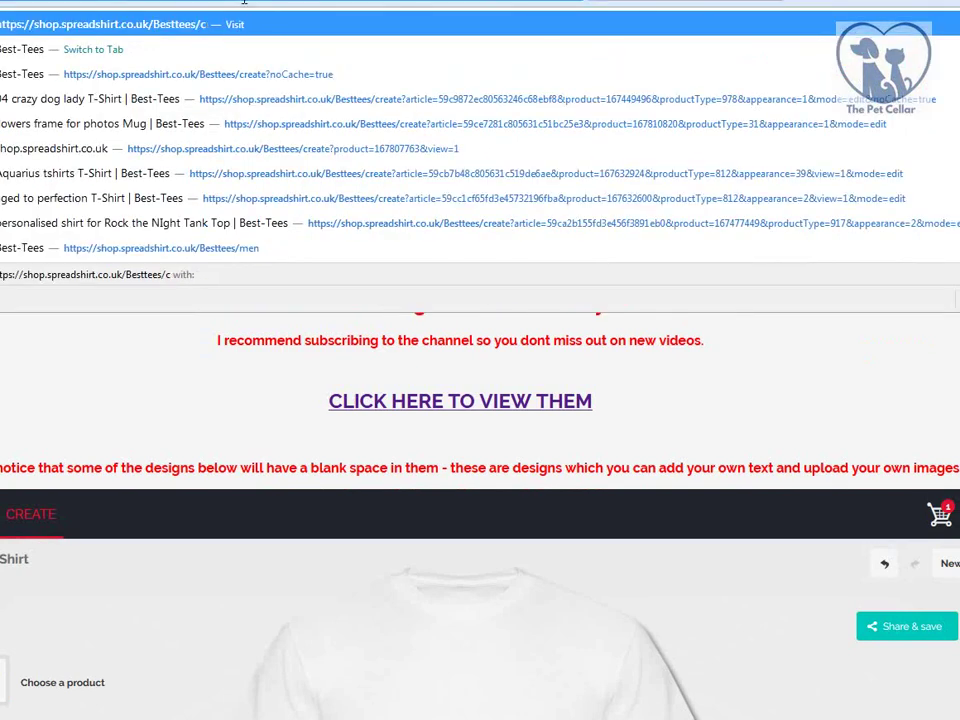
key("Return")
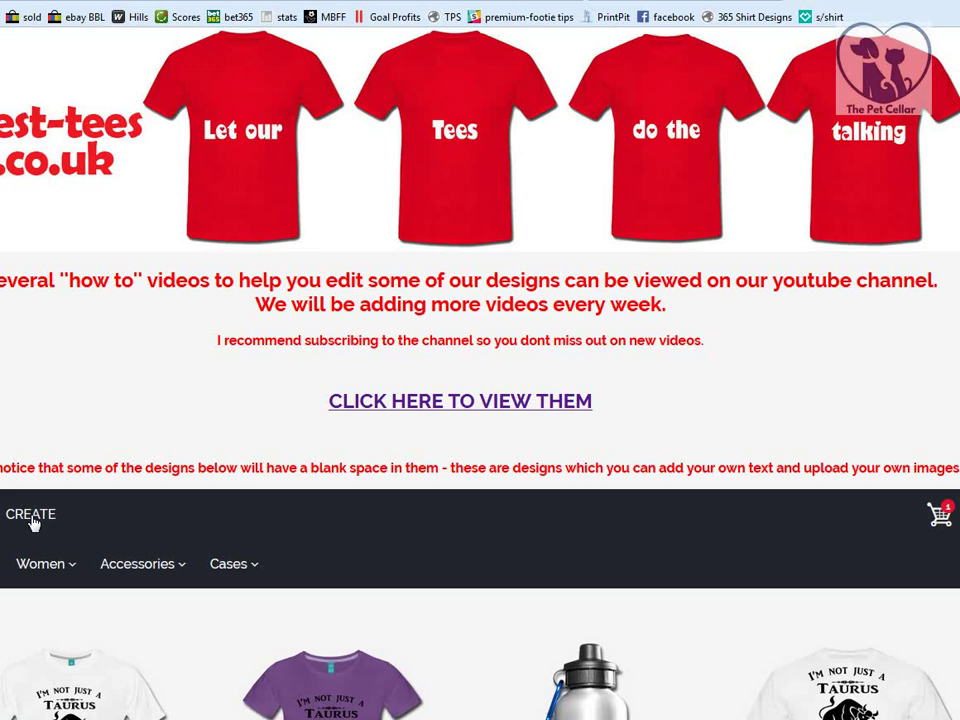
left_click(31, 516)
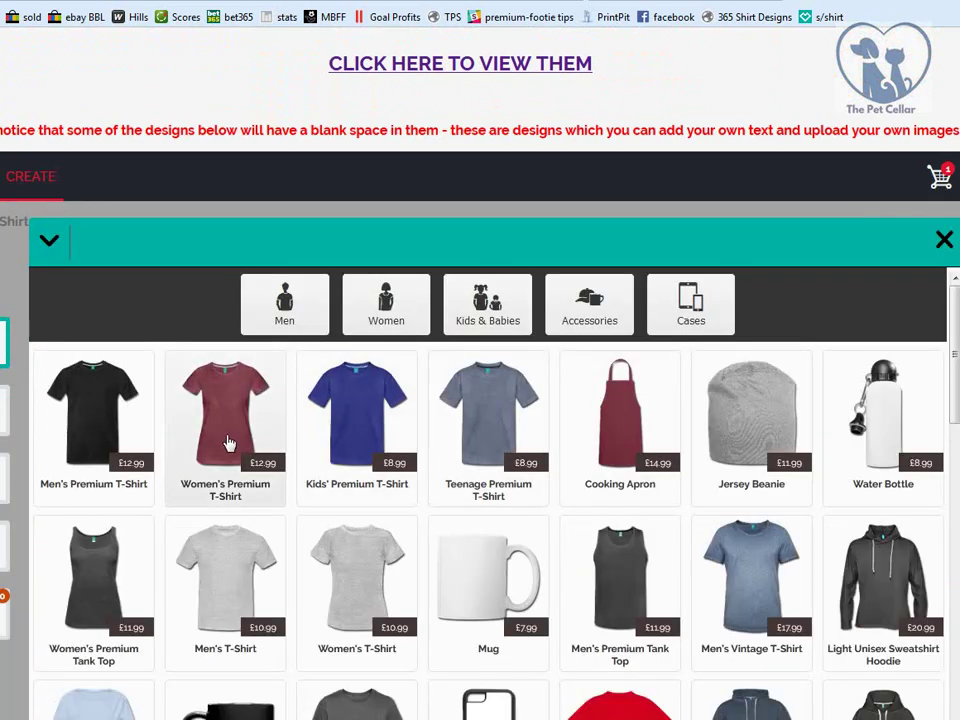
- Preview the Men's T-Shirt in white and select it in heather grey as the product to customise
left_click(221, 587)
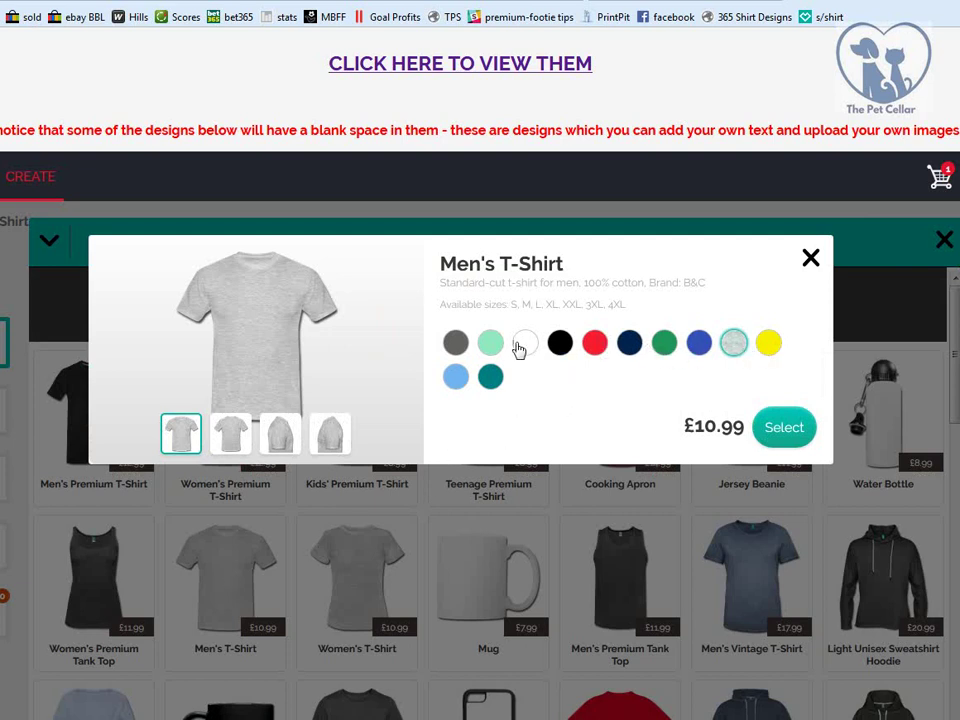
left_click(521, 347)
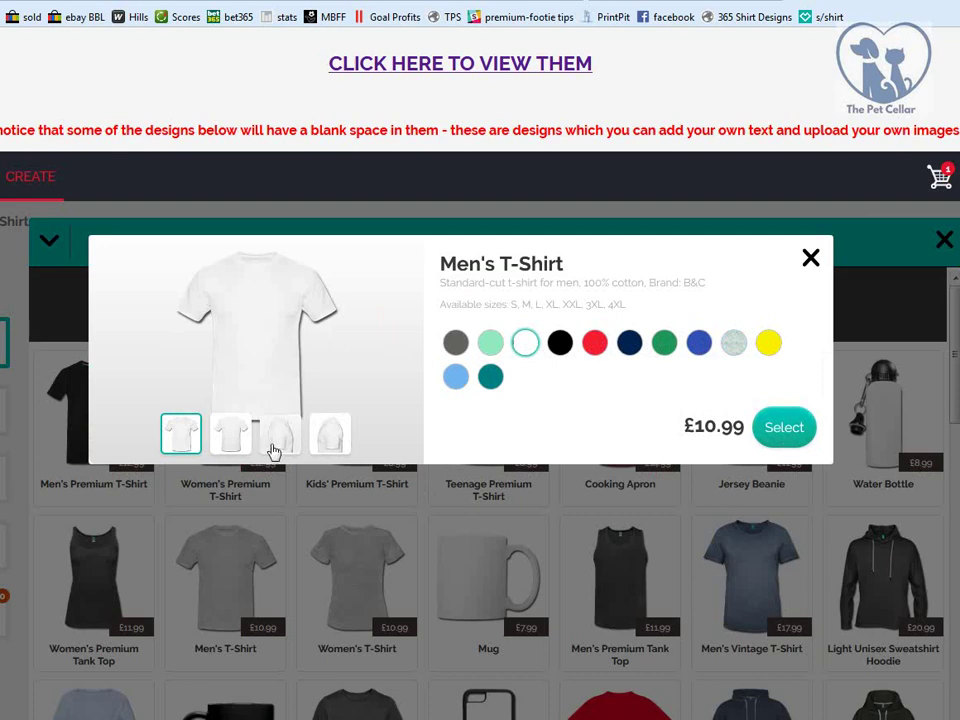
left_click(733, 350)
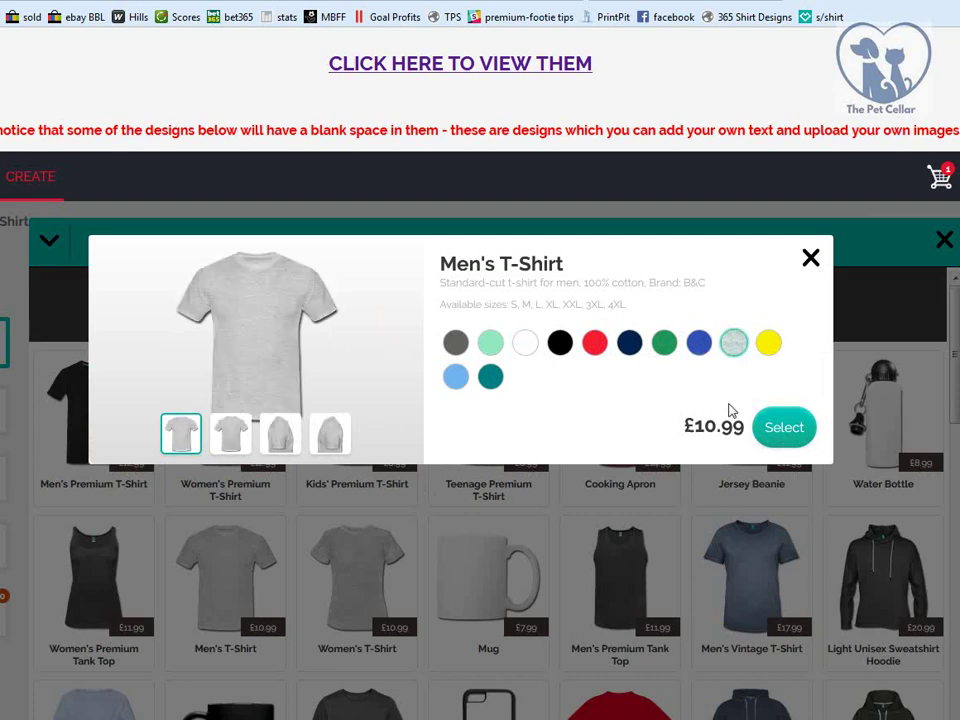
left_click(778, 438)
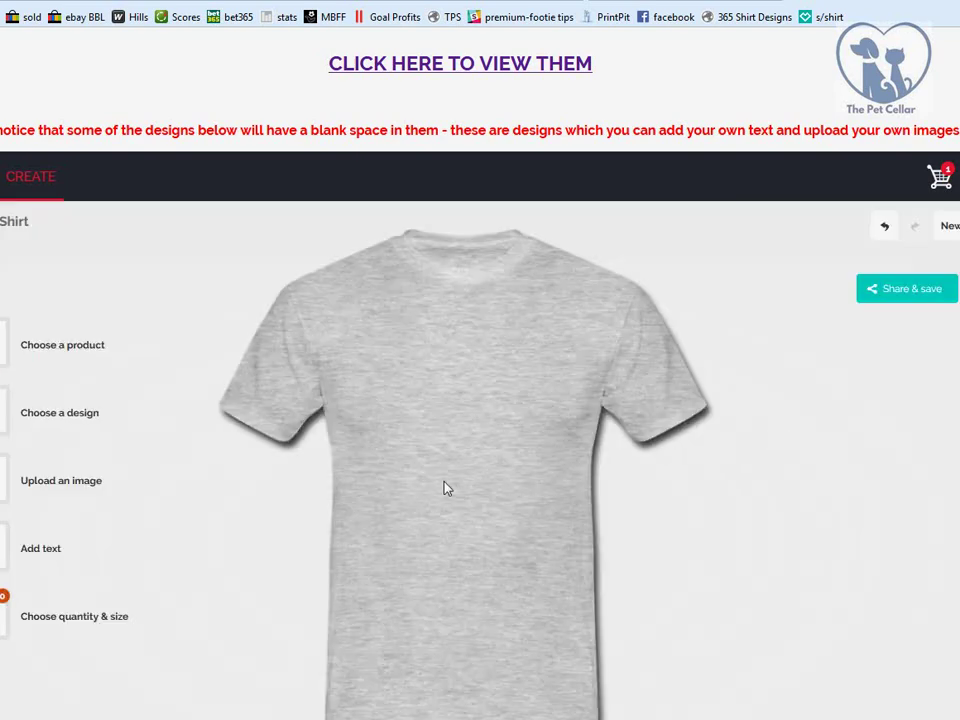
- Upload the aaaaaa image and place the heart-shaped dog picture on the front of the grey shirt
left_click(141, 477)
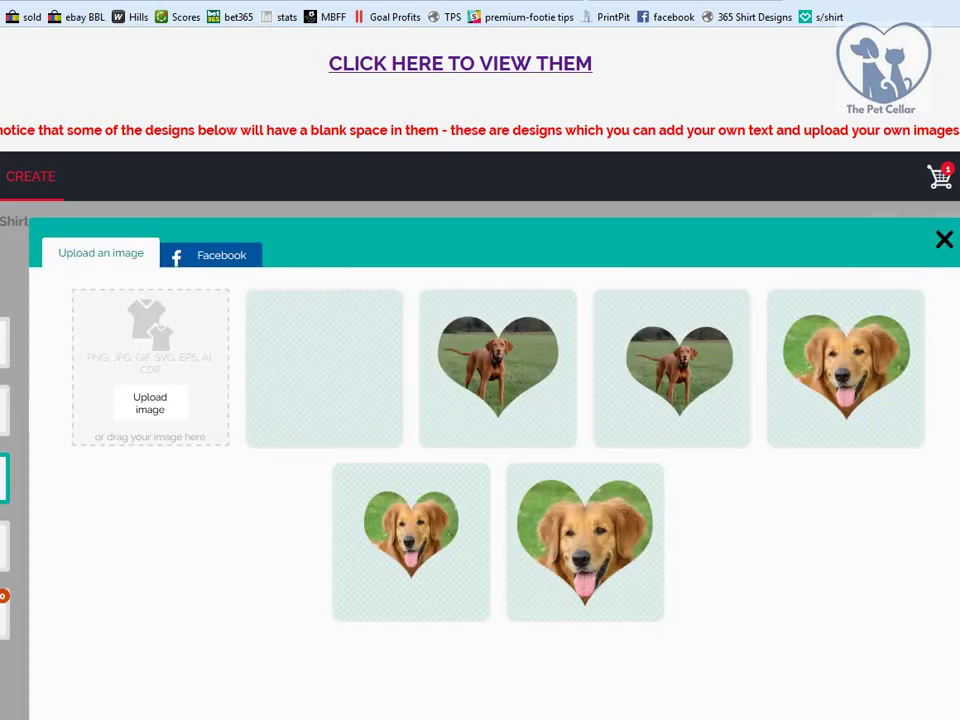
left_click(152, 402)
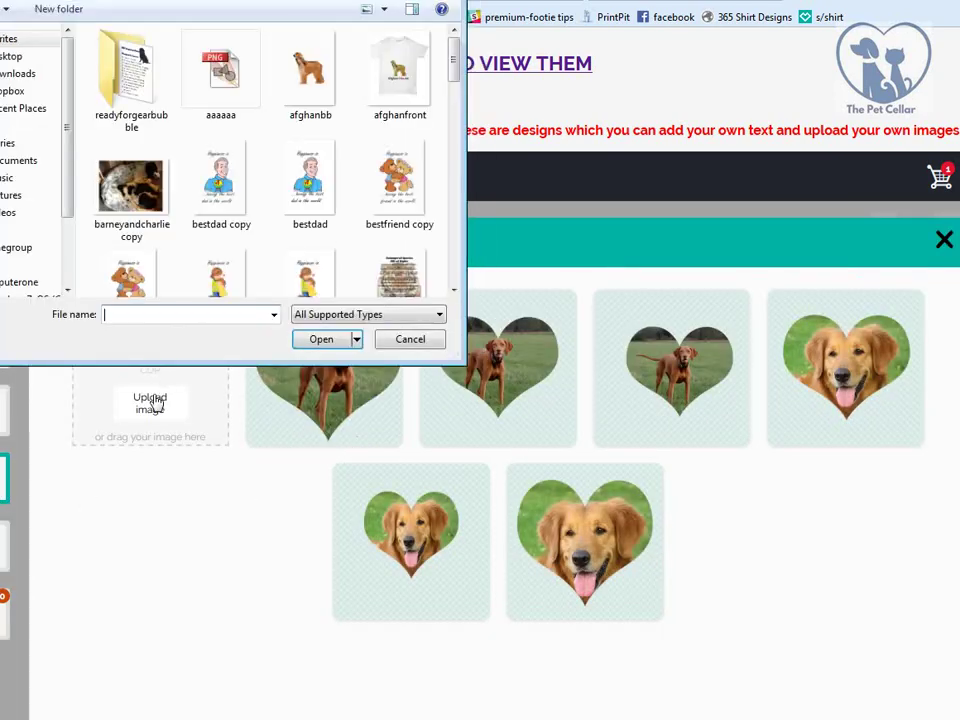
left_click(213, 90)
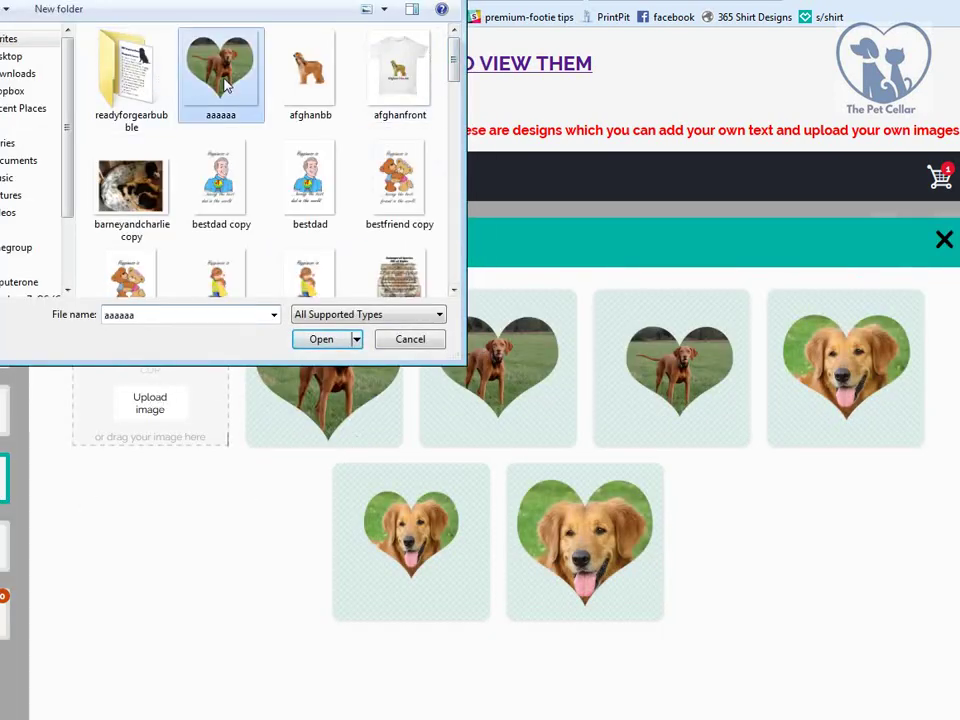
left_click(325, 341)
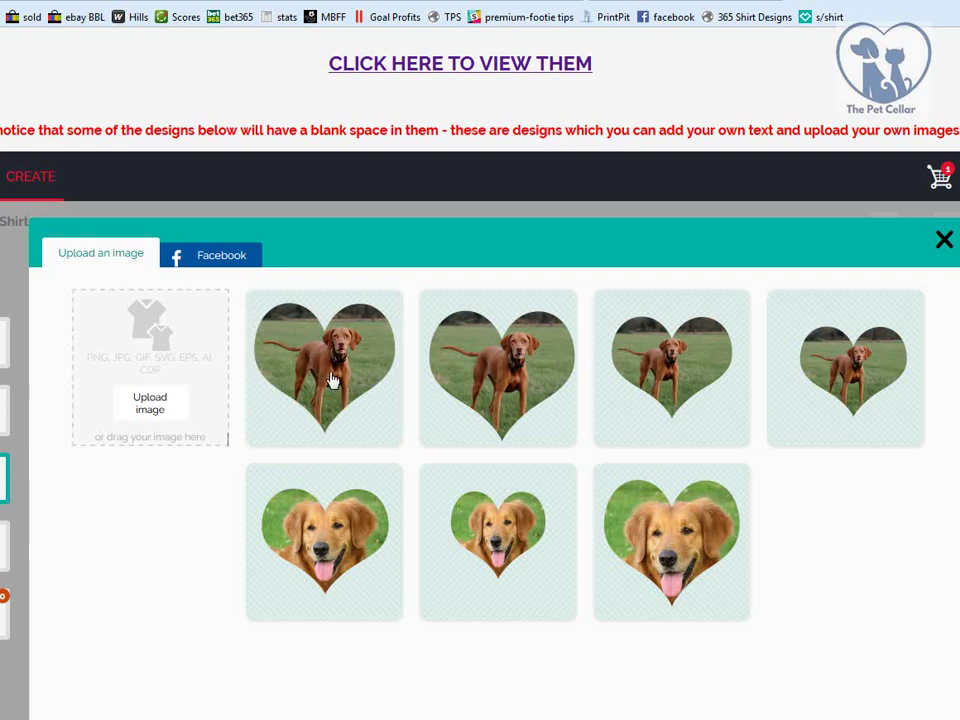
left_click(333, 379)
left_click(466, 427)
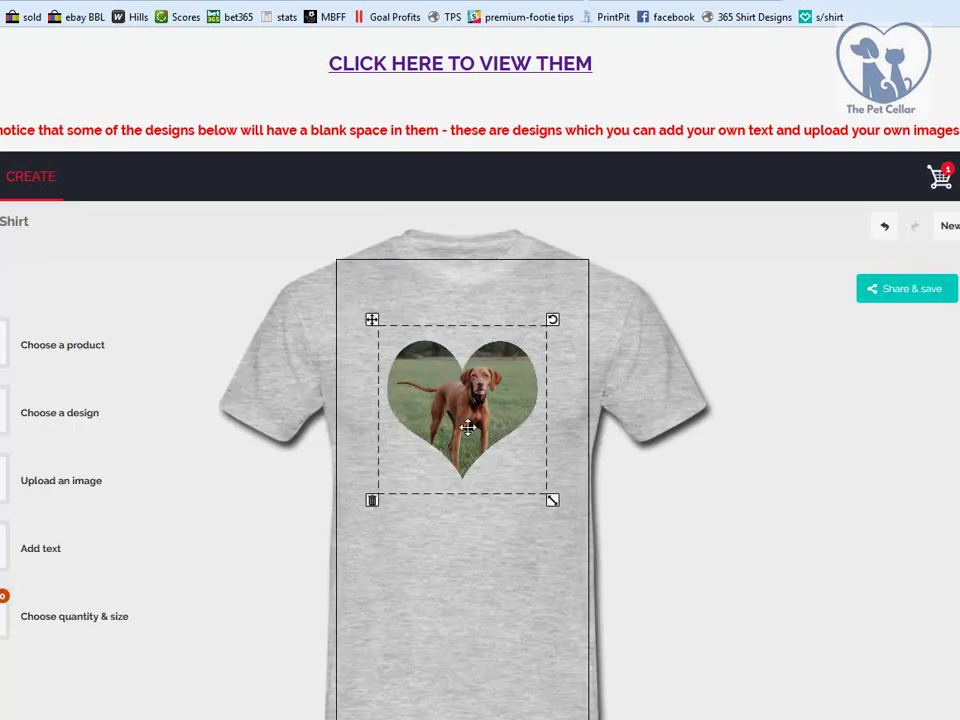
- Try a larger size for the heart picture, shrink it back and move it lower on the shirt's chest
mouse_move(552, 499)
left_mouse_down()
mouse_move(565, 513)
mouse_move(559, 507)
left_mouse_up()
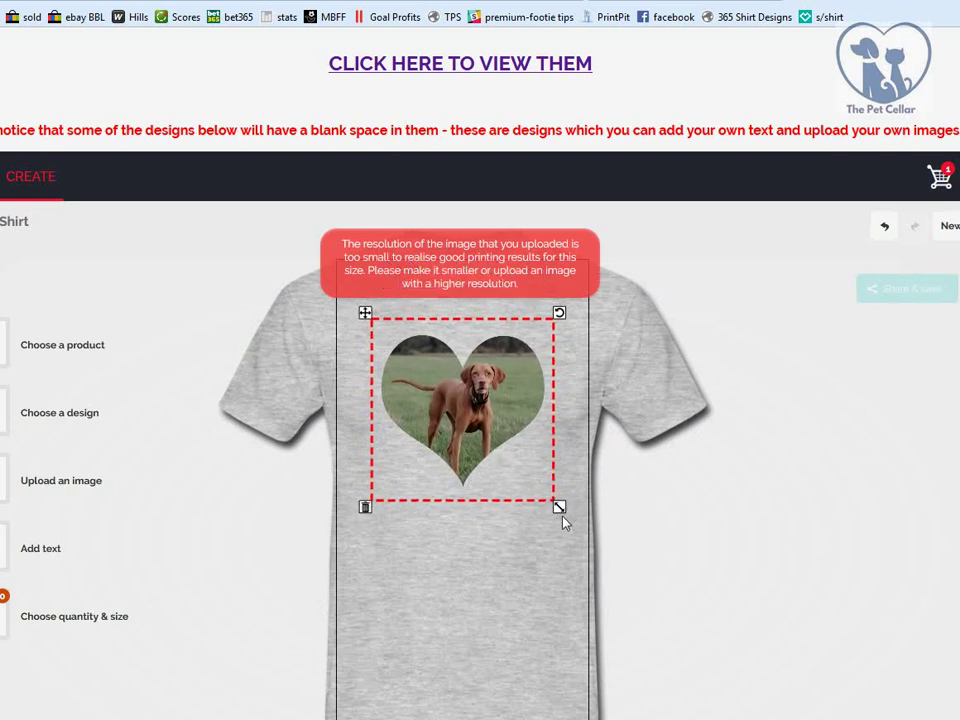
left_click_drag(562, 515, 552, 500)
left_click_drag(467, 456, 472, 480)
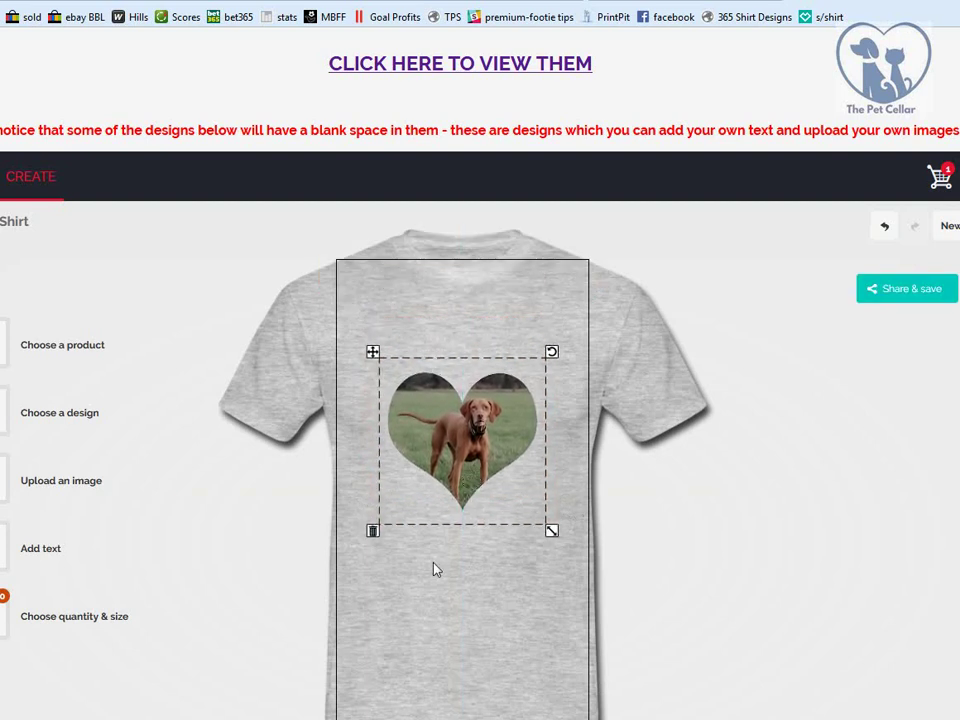
- Try adding a centred text box directly below the heart picture on the shirt
left_click(36, 552)
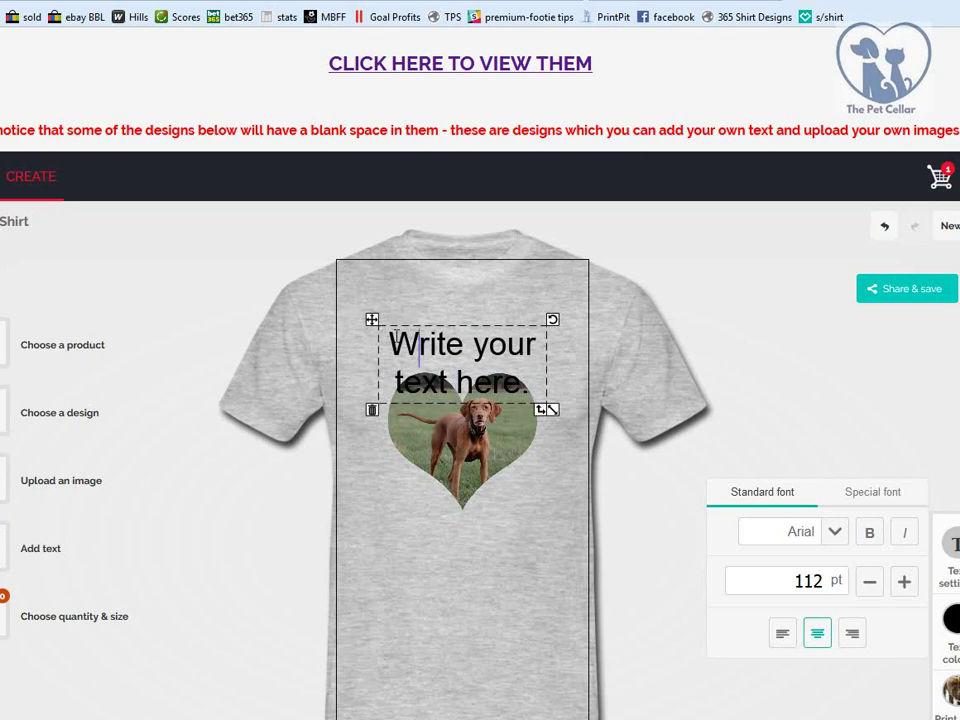
left_click_drag(371, 319, 371, 507)
left_click(418, 540)
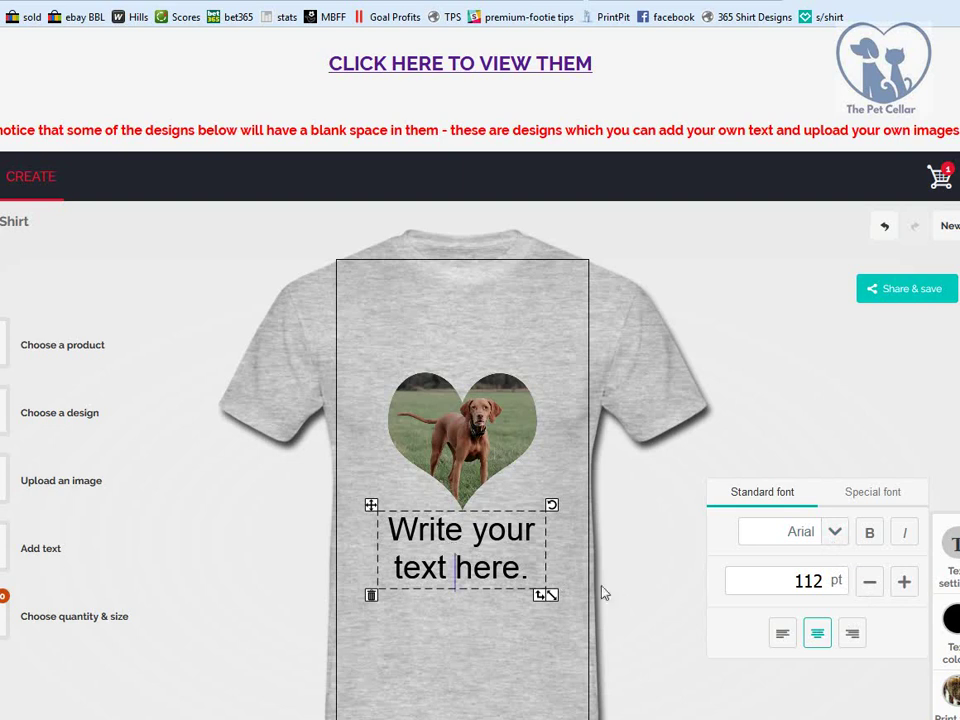
left_click(448, 624)
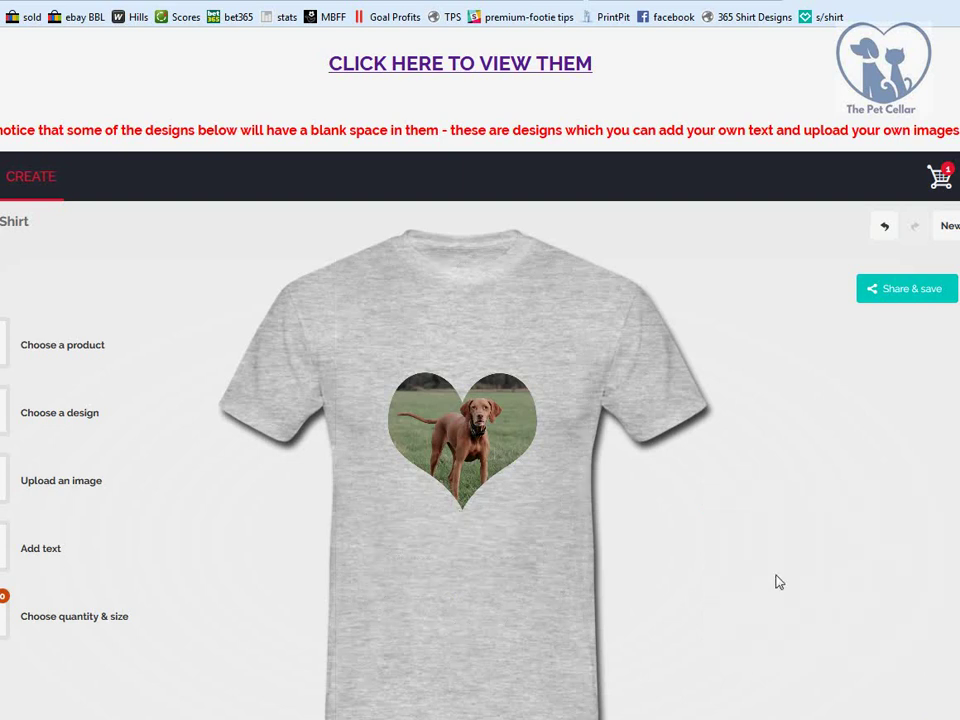
- Try to add the shirt to the basket and set the quantity for size L to 1
scroll(462, 400, "down", 2)
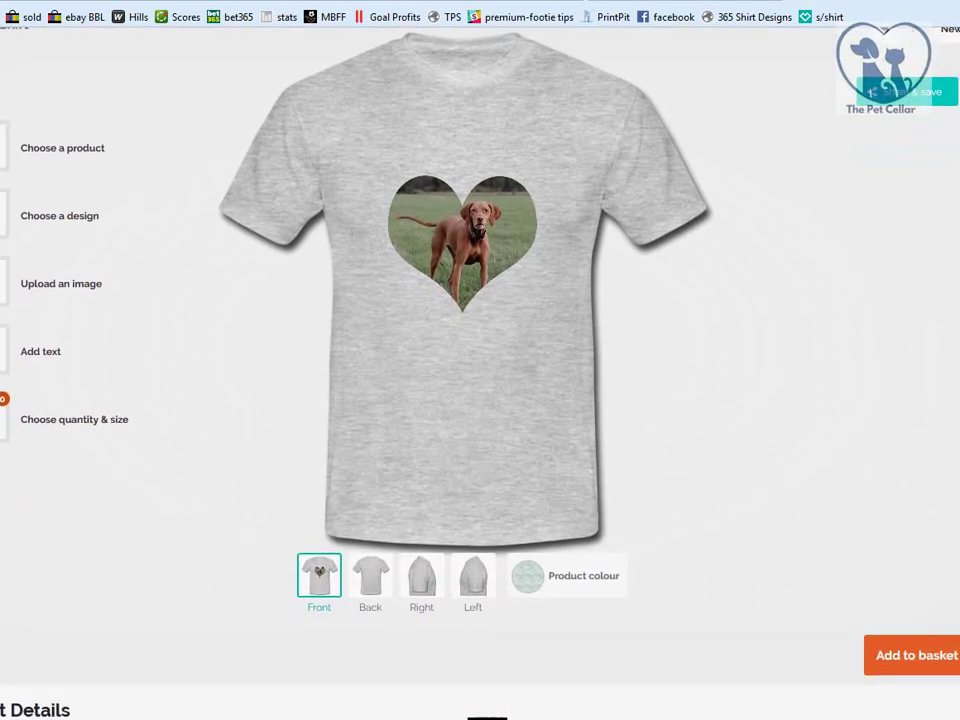
left_click(910, 658)
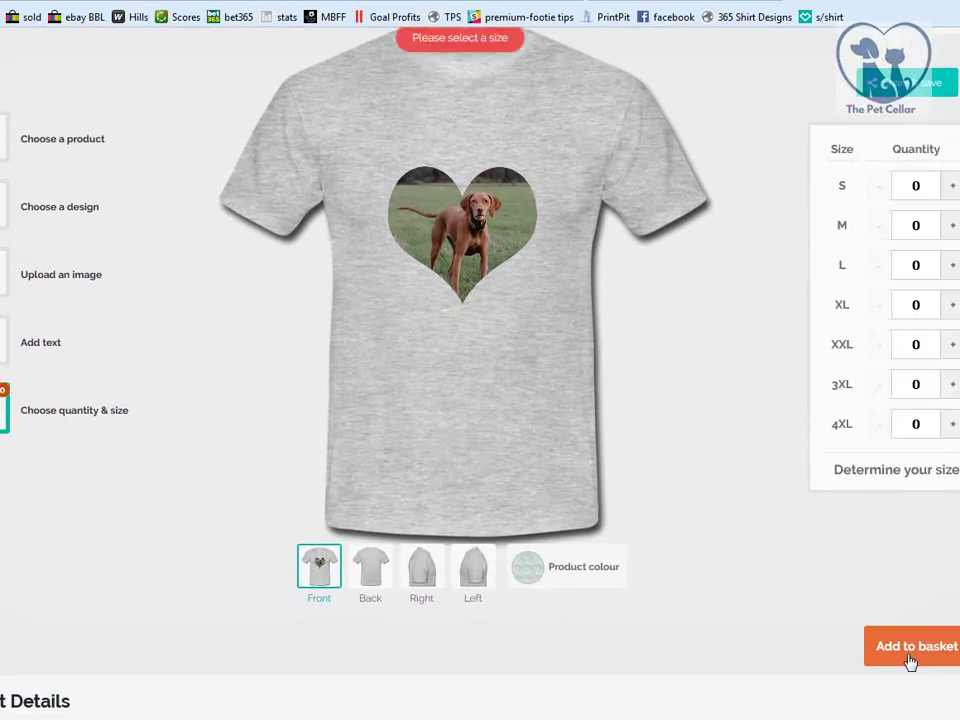
left_click(953, 266)
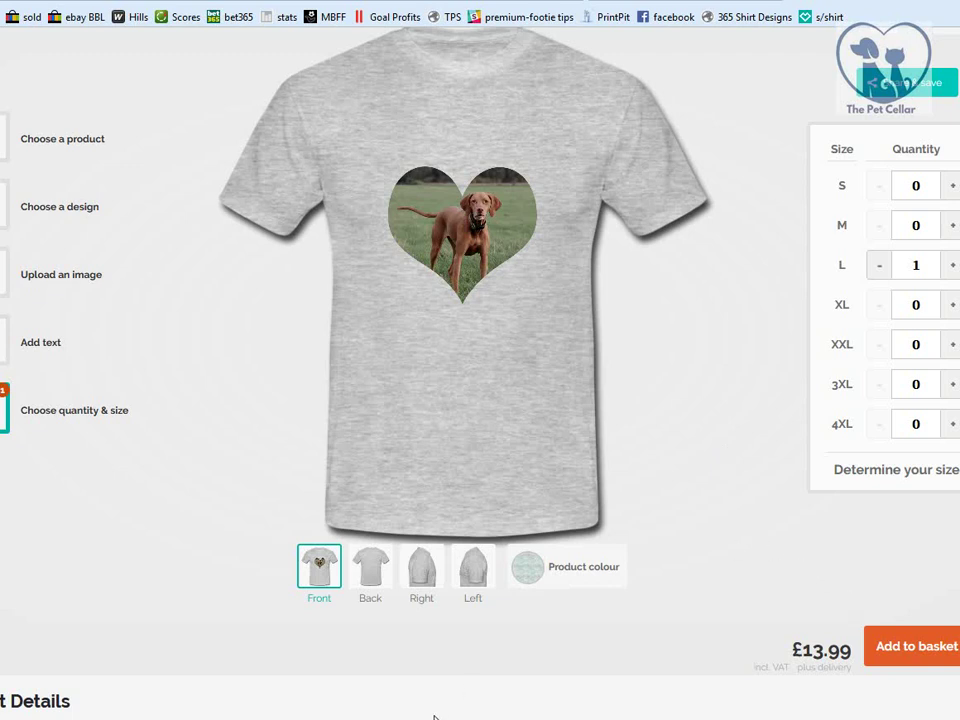
key("alt+Tab")
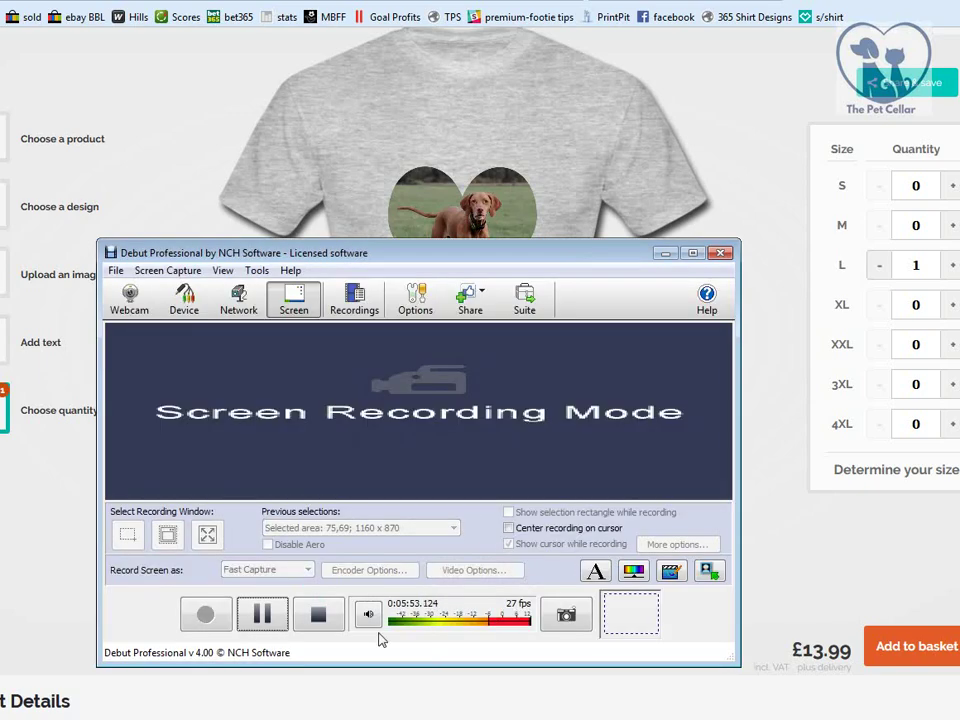